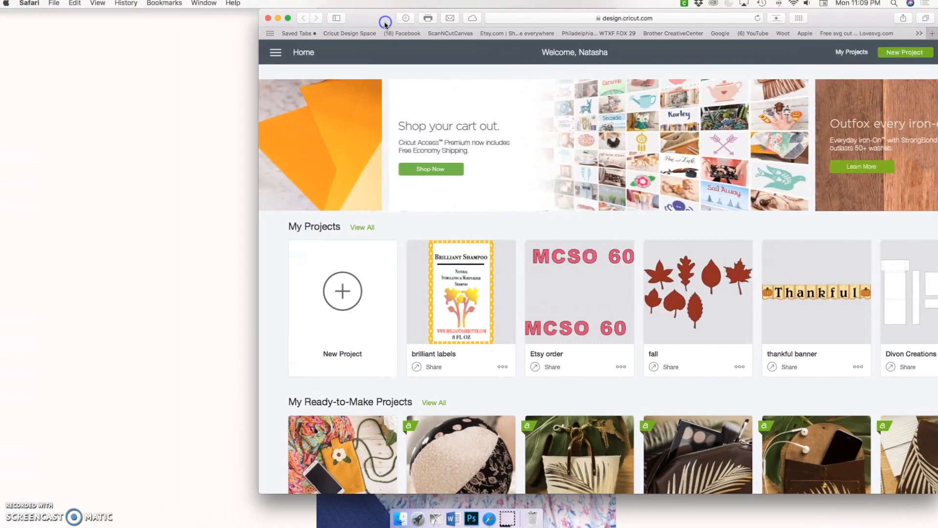
- Start a new blank project and widen the browser window to enlarge the canvas area
click(367, 318)
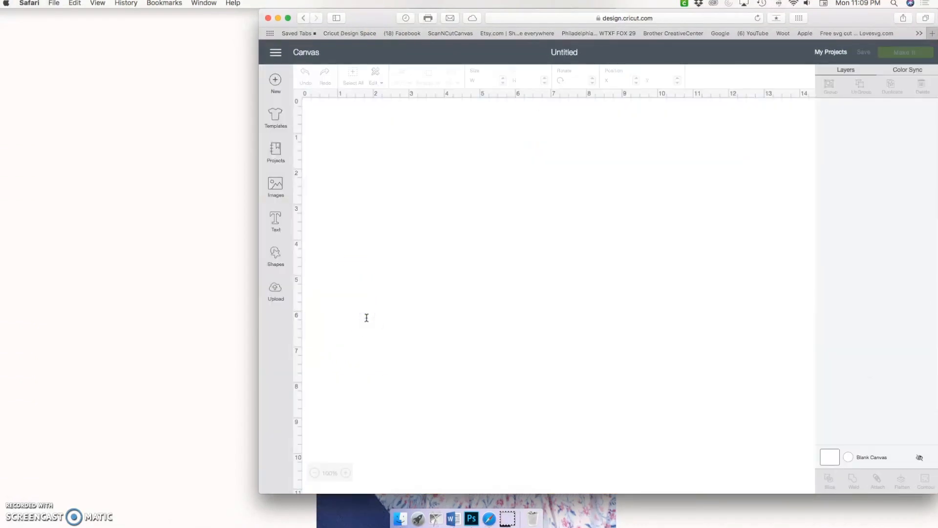
drag(258, 322, 32, 298)
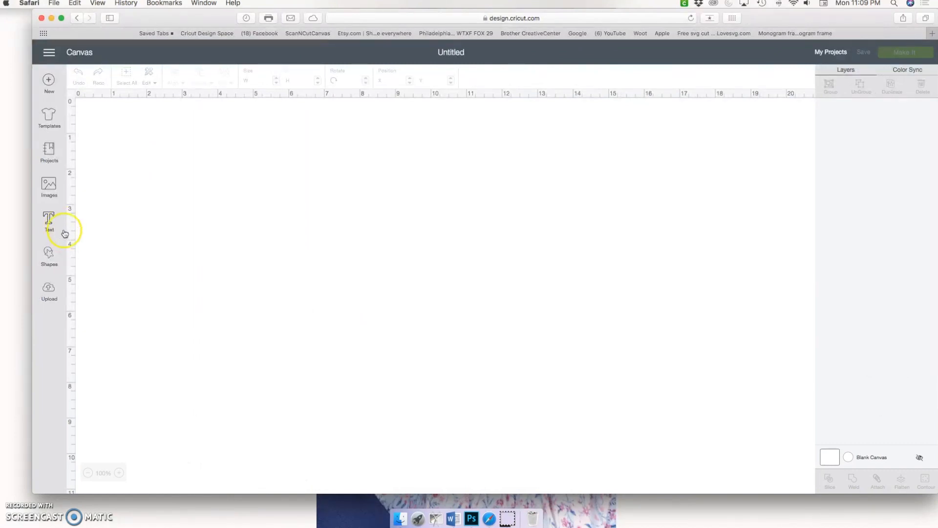
- Find the Magical Unicorn Wishes design in the image library and insert it on the canvas
click(50, 186)
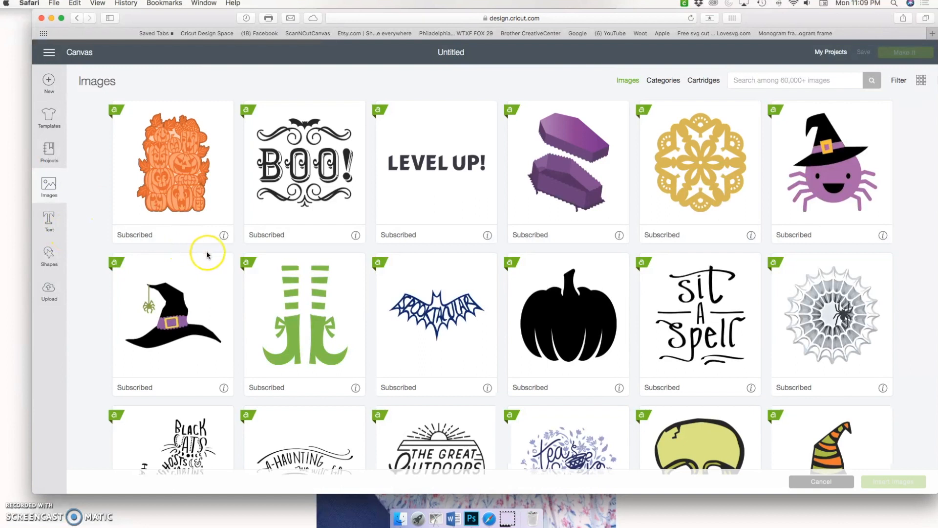
scroll(425, 303, down, 3)
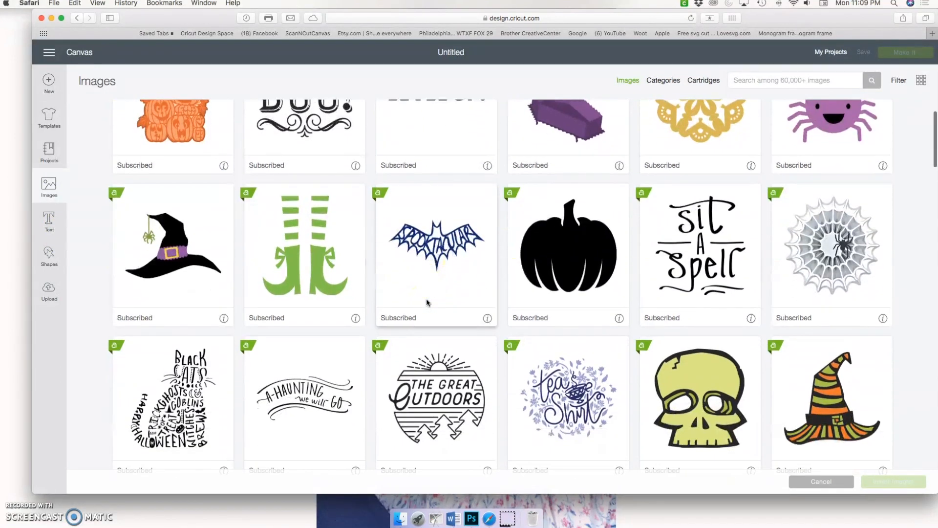
scroll(426, 302, down, 3)
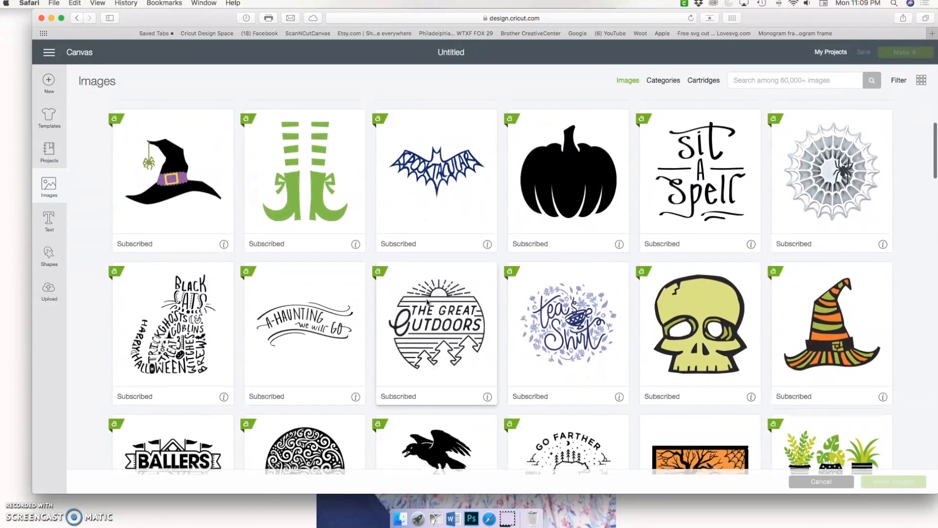
scroll(427, 302, down, 3)
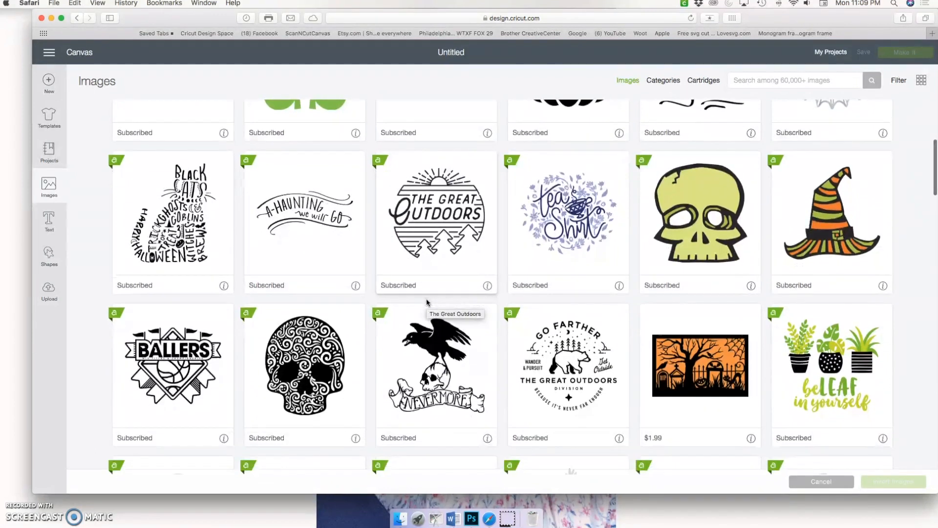
scroll(240, 424, down, 3)
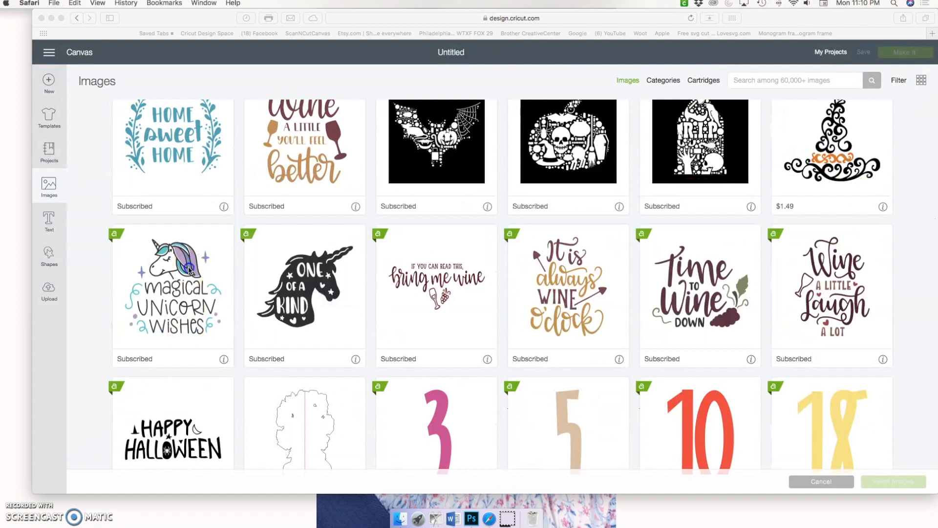
click(186, 286)
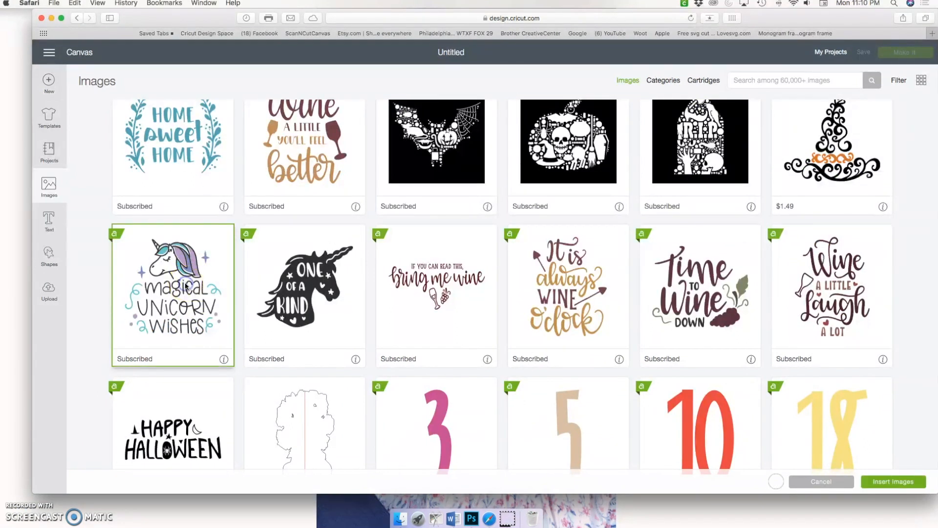
click(888, 486)
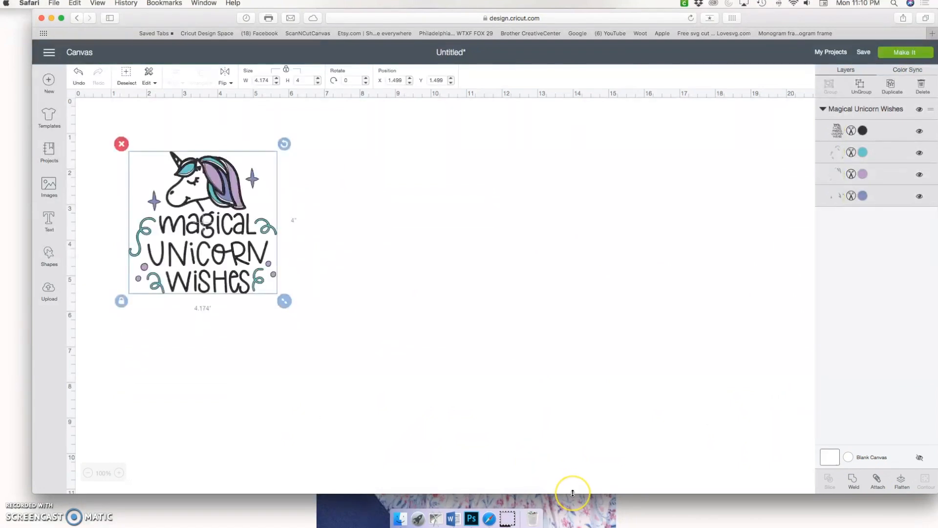
- Enlarge the unicorn design to about 8.13 by 7.79 inches and shift it slightly toward the middle of the canvas
drag(283, 300, 424, 435)
click(527, 491)
drag(528, 493, 530, 515)
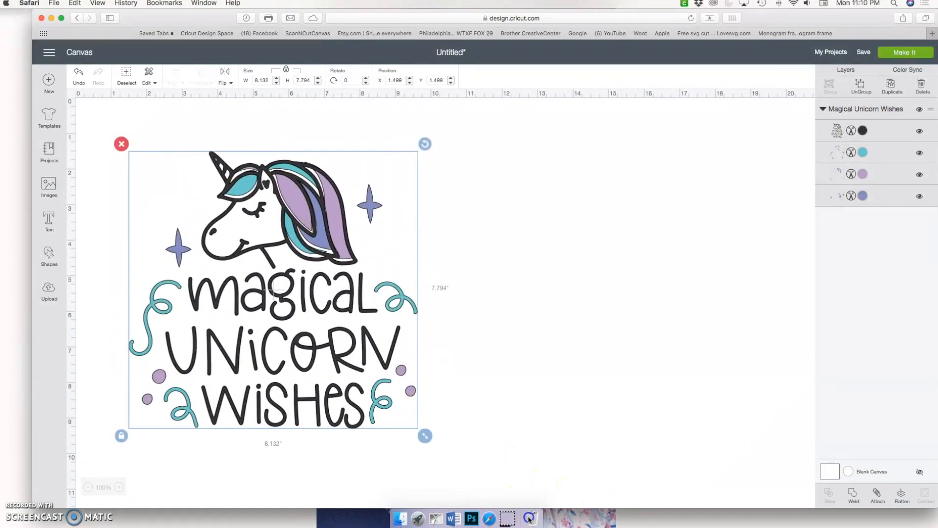
click(250, 316)
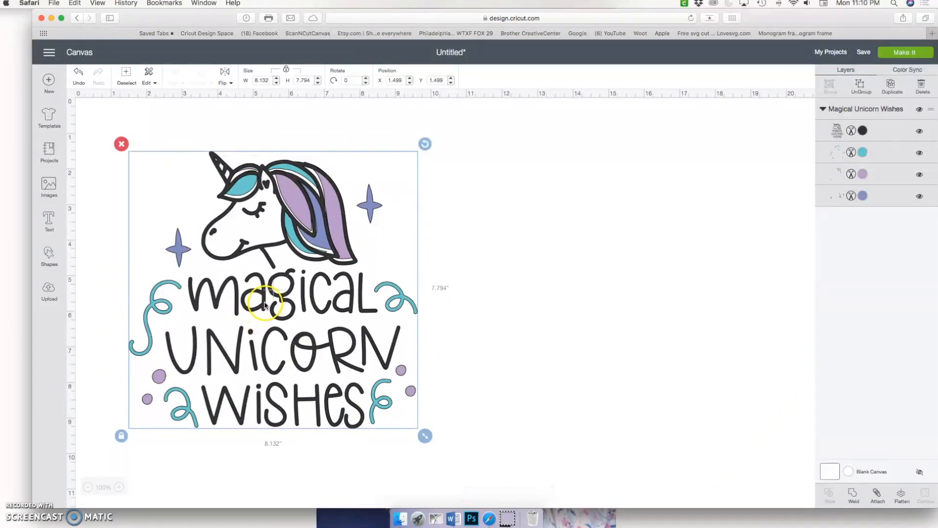
drag(266, 305, 307, 303)
- Duplicate the unicorn design and hide one of the two copies, keeping the other as the working copy
click(792, 72)
click(919, 81)
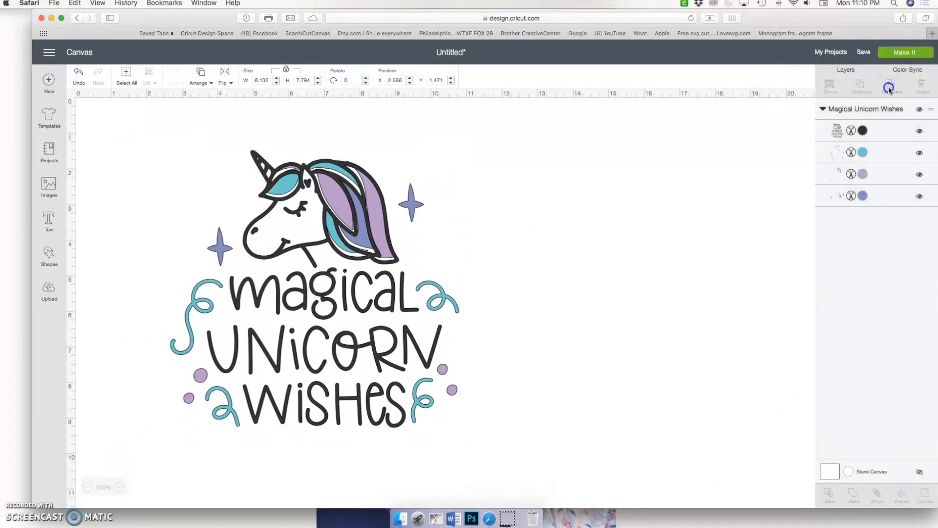
click(920, 110)
drag(377, 272, 403, 270)
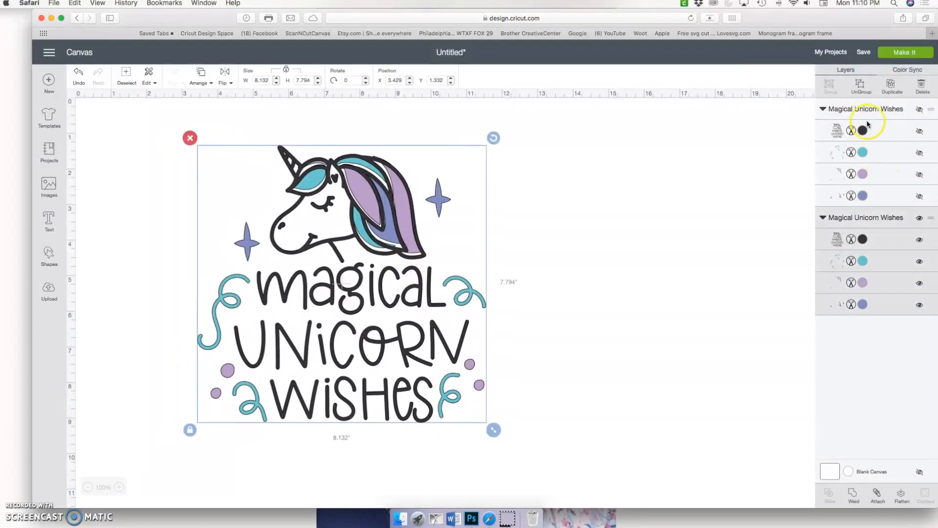
- Ungroup the visible unicorn design and move its black outline layer to the right of the coloured parts
click(861, 96)
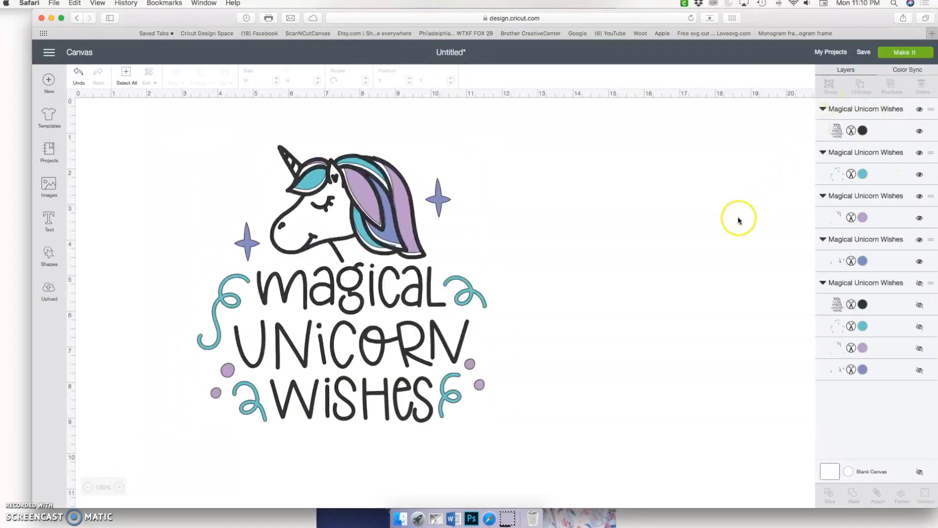
click(376, 238)
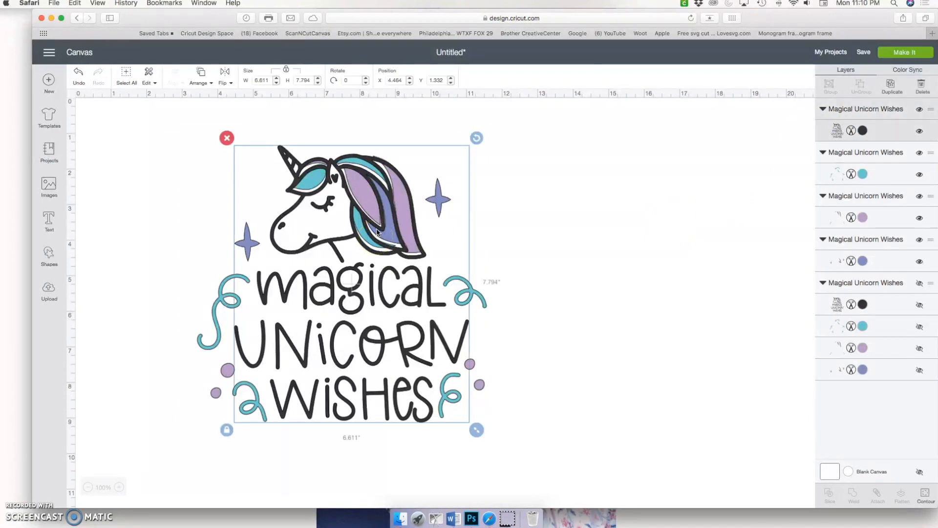
drag(376, 223, 666, 234)
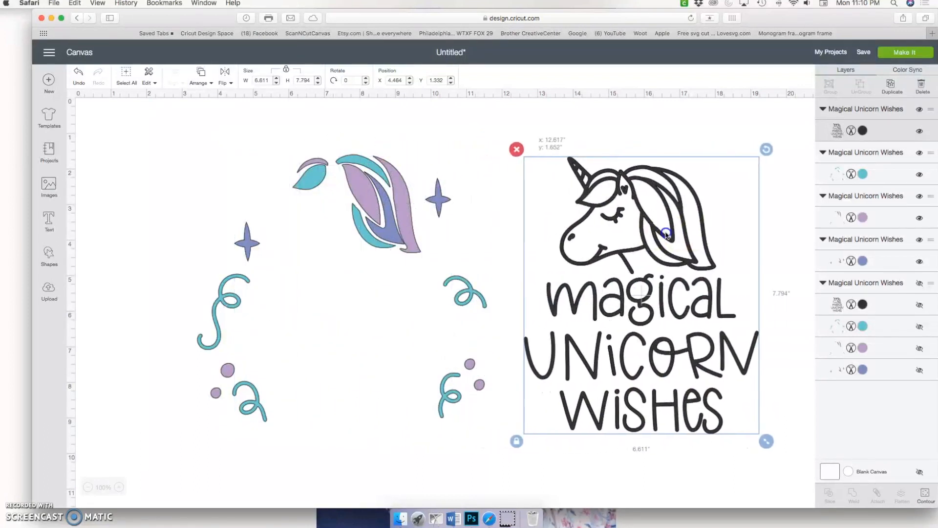
- Pull apart and delete the visible teal, purple and blue layers, and move the black outline layer back to the left side of the canvas
click(394, 225)
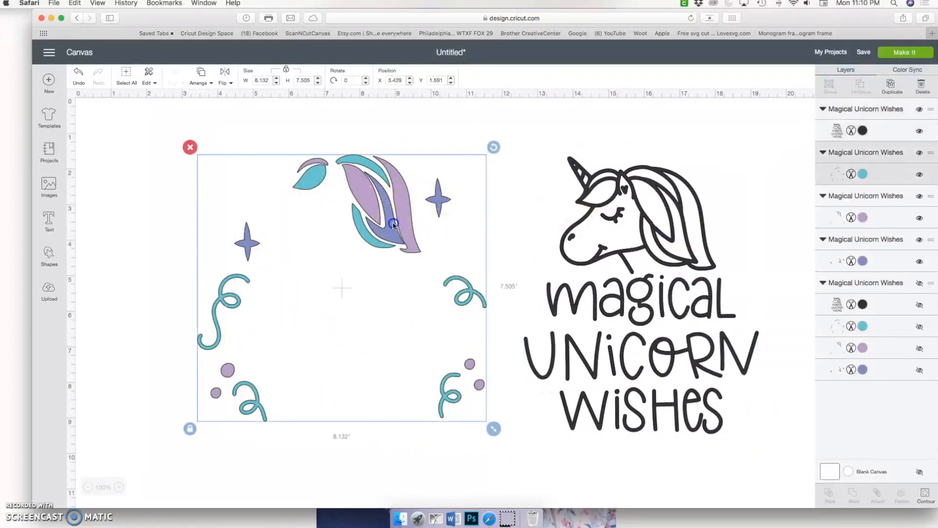
drag(394, 224, 276, 218)
drag(410, 221, 454, 302)
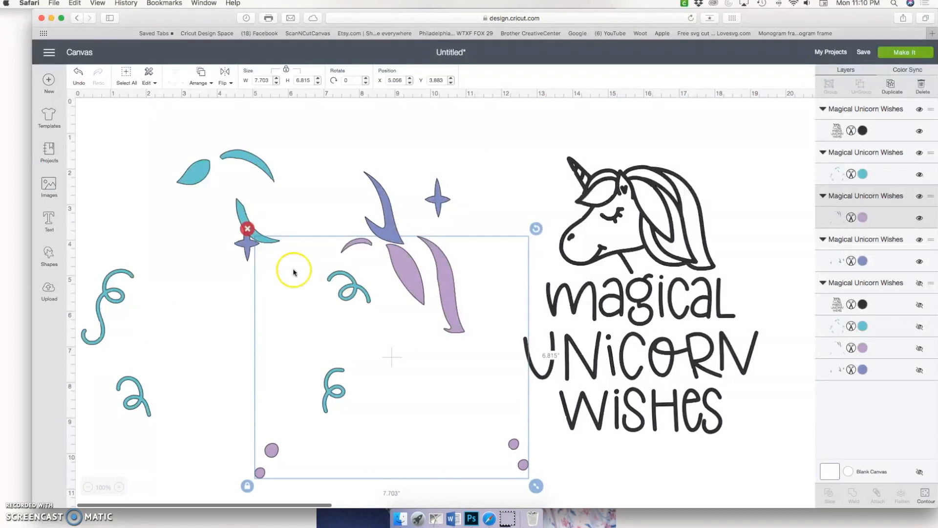
click(247, 228)
drag(285, 245, 406, 281)
click(195, 179)
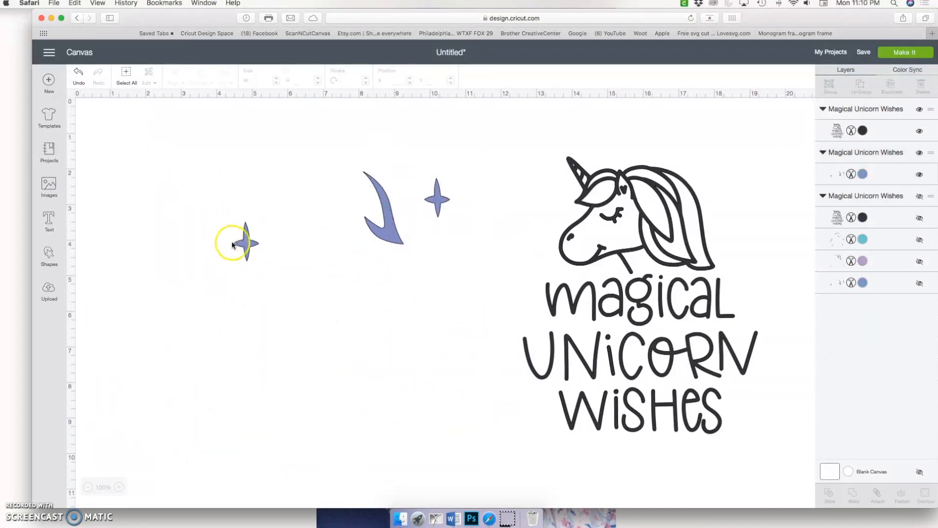
drag(232, 245, 249, 242)
click(234, 166)
drag(561, 251, 255, 236)
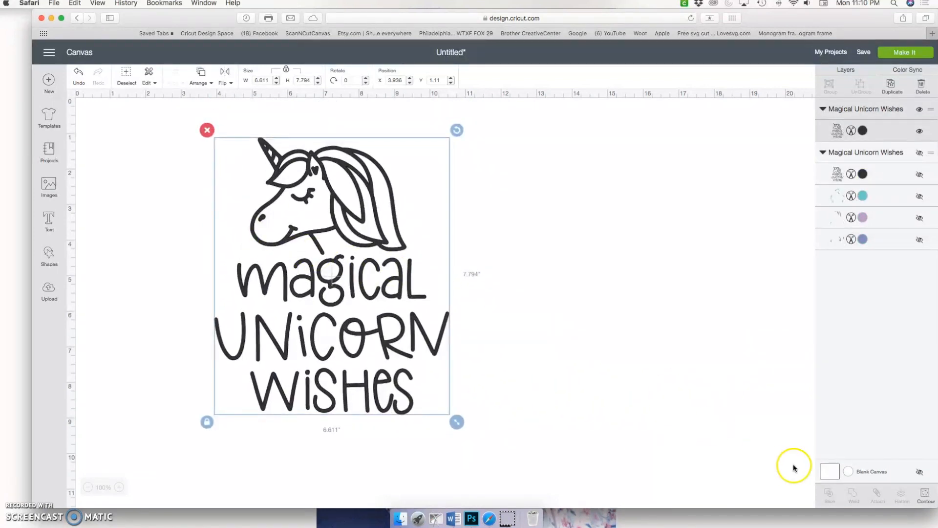
- Use Contour on the black outline layer to hide every letter of the word "magical", including the letters' inner shapes
click(925, 495)
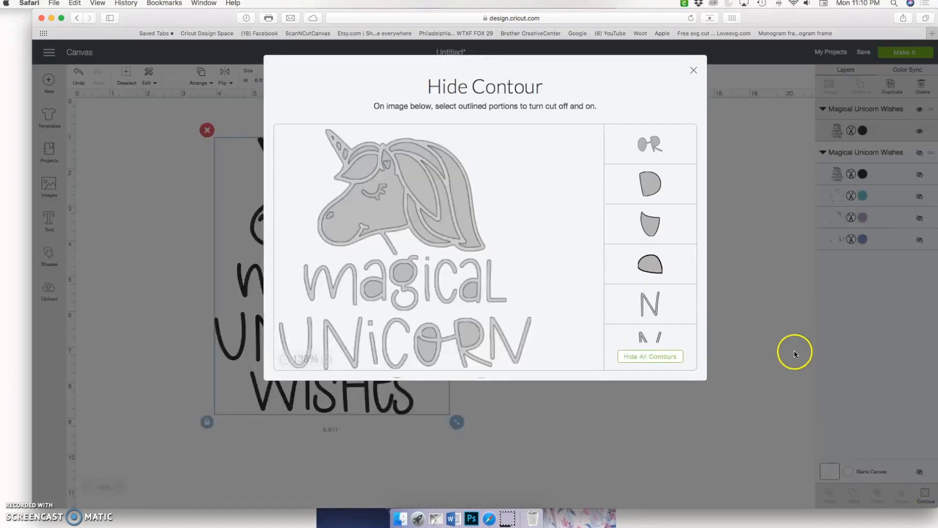
click(356, 280)
scroll(371, 280, right, 1)
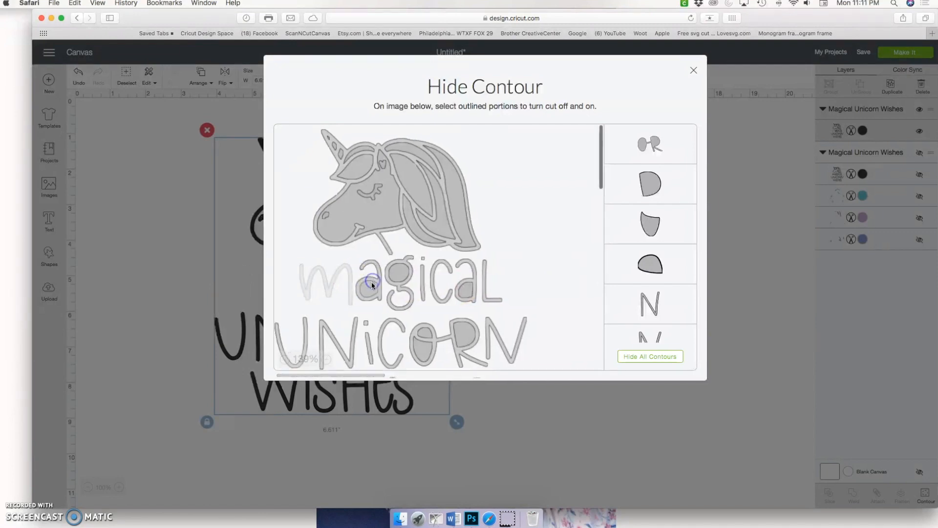
click(405, 280)
click(424, 288)
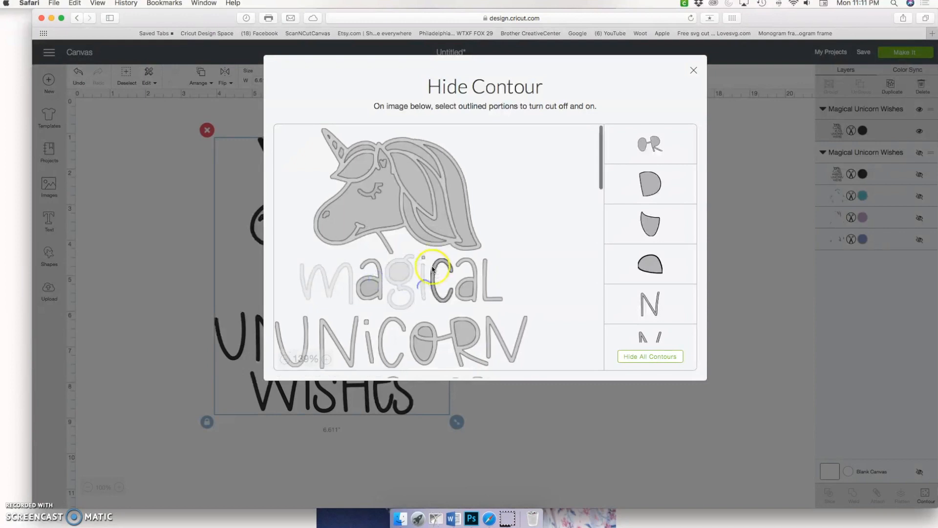
click(374, 274)
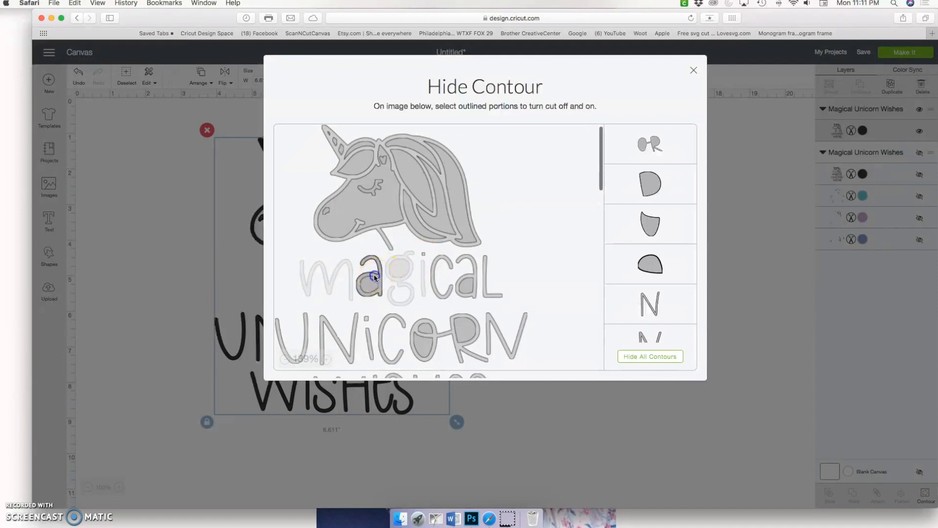
click(377, 283)
click(441, 282)
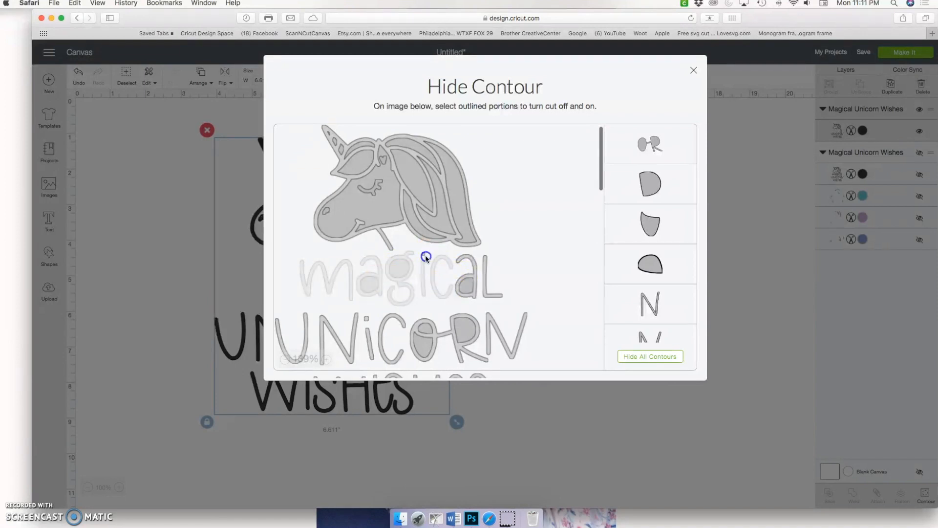
click(474, 275)
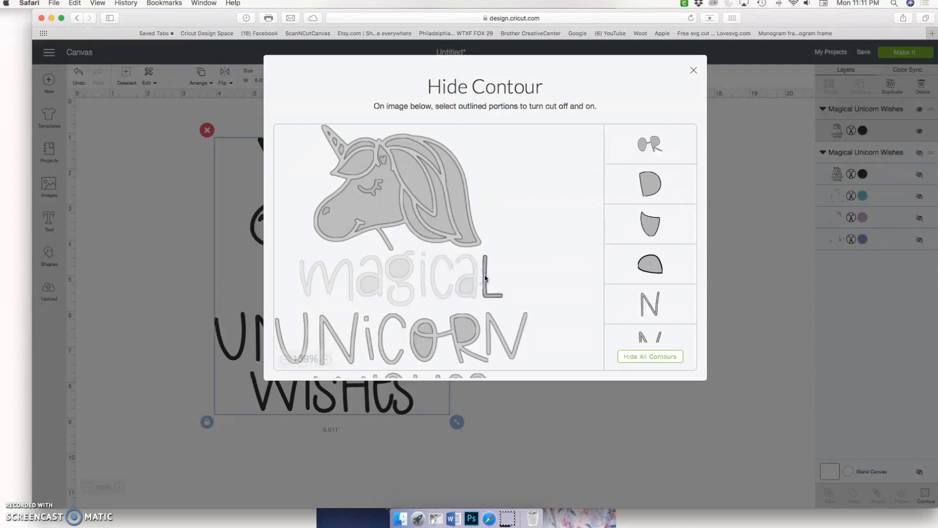
click(586, 404)
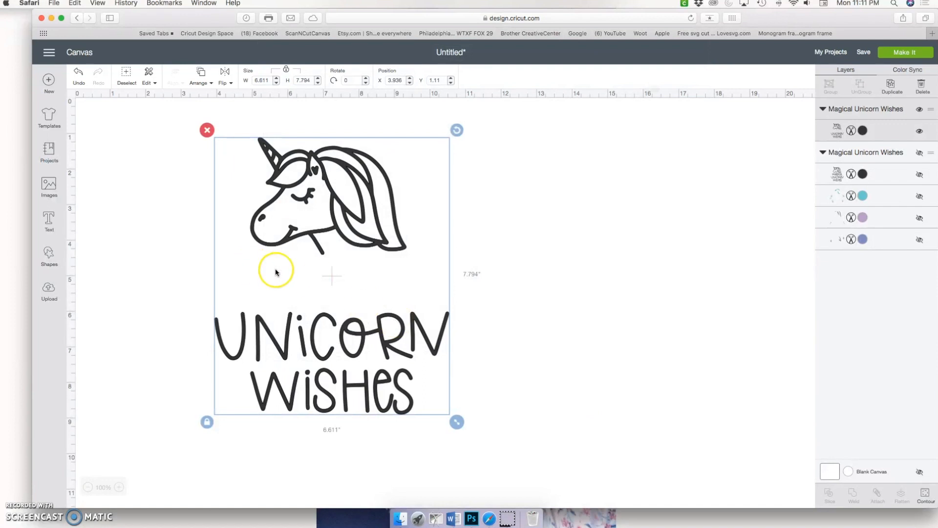
- Move the contoured unicorn design to about X 4.08, Y 1.44 and deselect it
click(473, 338)
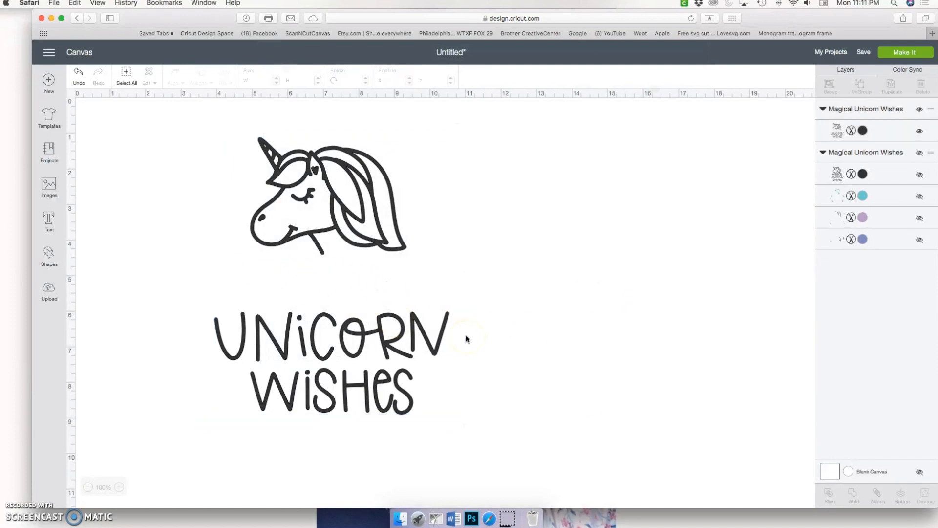
scroll(472, 282, down, 1)
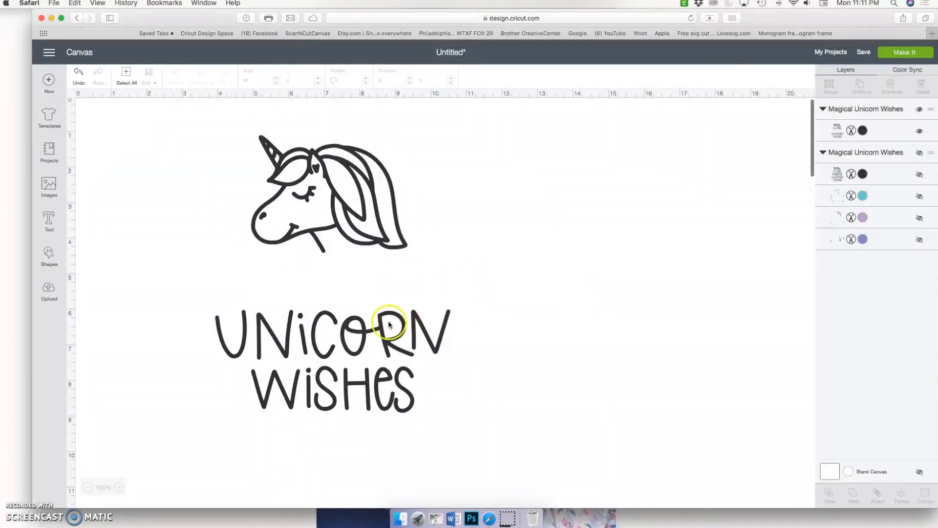
mouse_move(380, 332)
mouse_down()
mouse_move(399, 319)
mouse_move(385, 343)
mouse_up()
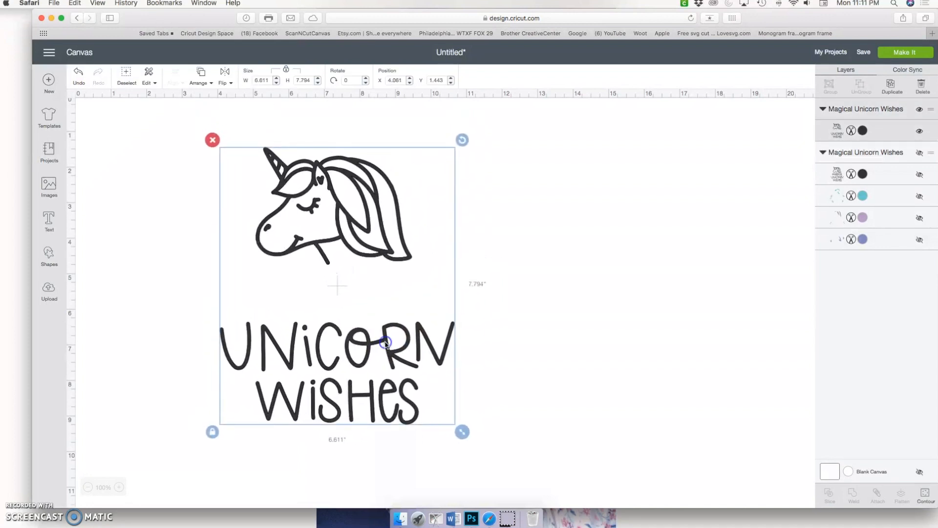
click(183, 296)
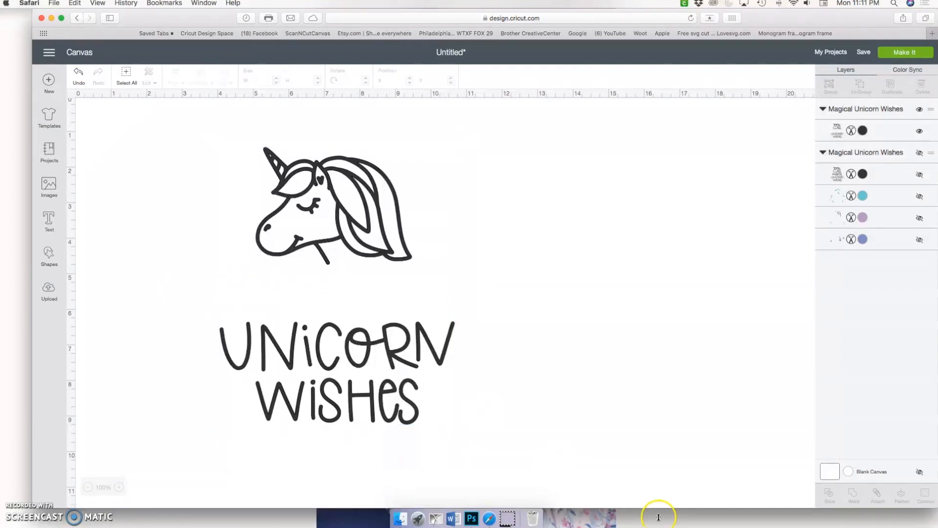
- Use Contour on the visible unicorn outline layer to hide the letters W, i (with its dot), s and H of "wishes"
click(439, 361)
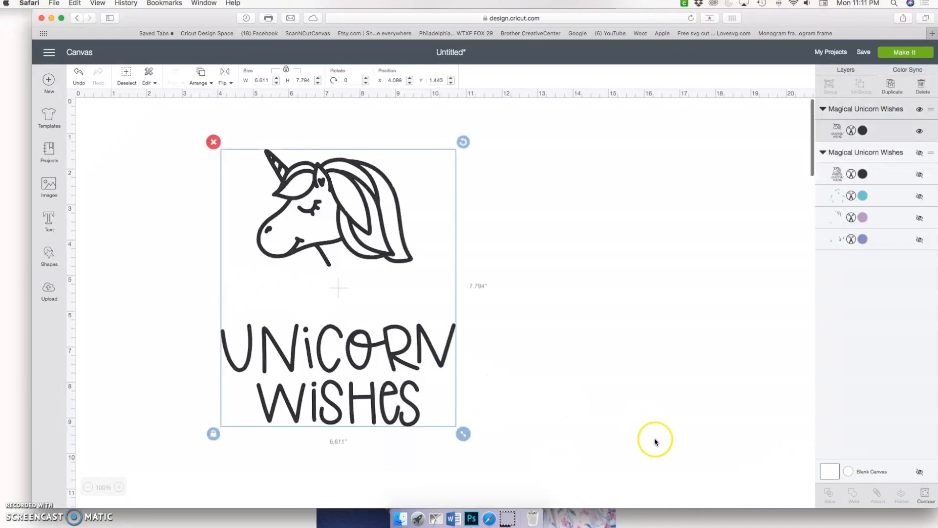
click(925, 495)
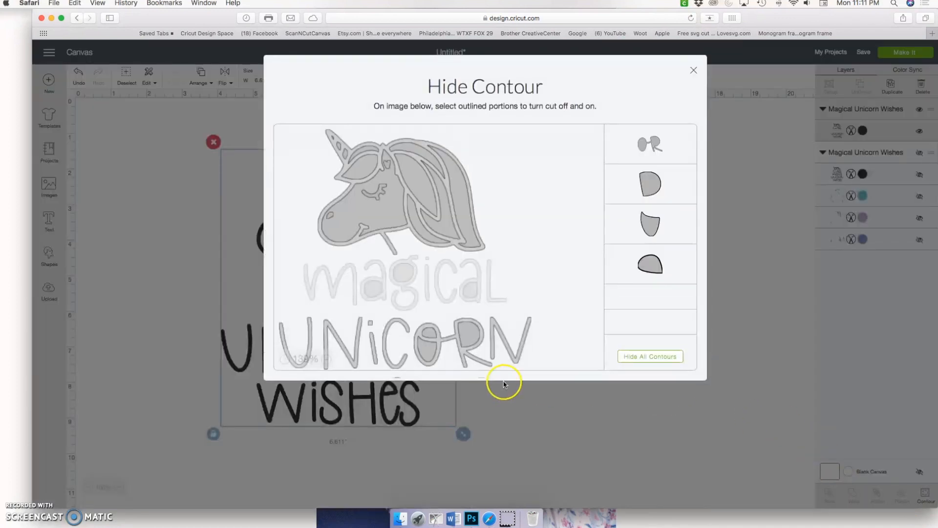
scroll(463, 268, down, 3)
scroll(460, 268, down, 2)
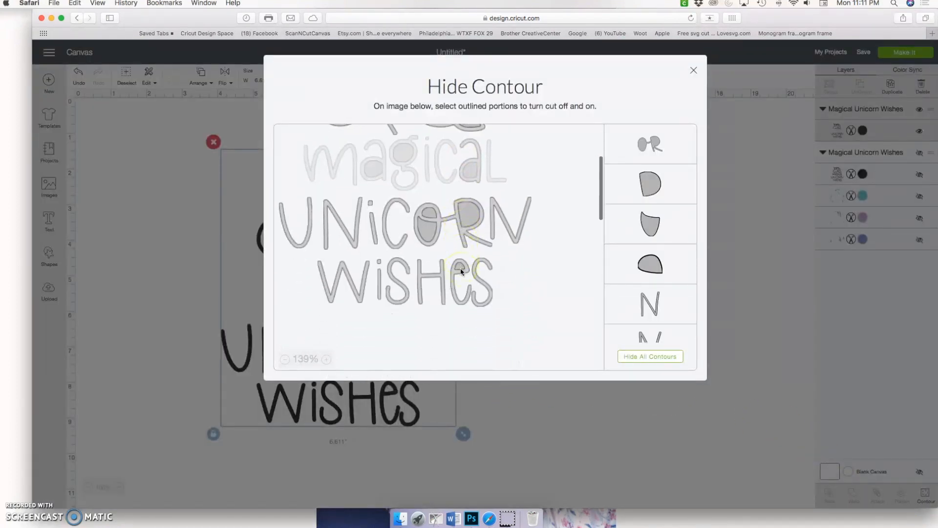
scroll(460, 268, right, 1)
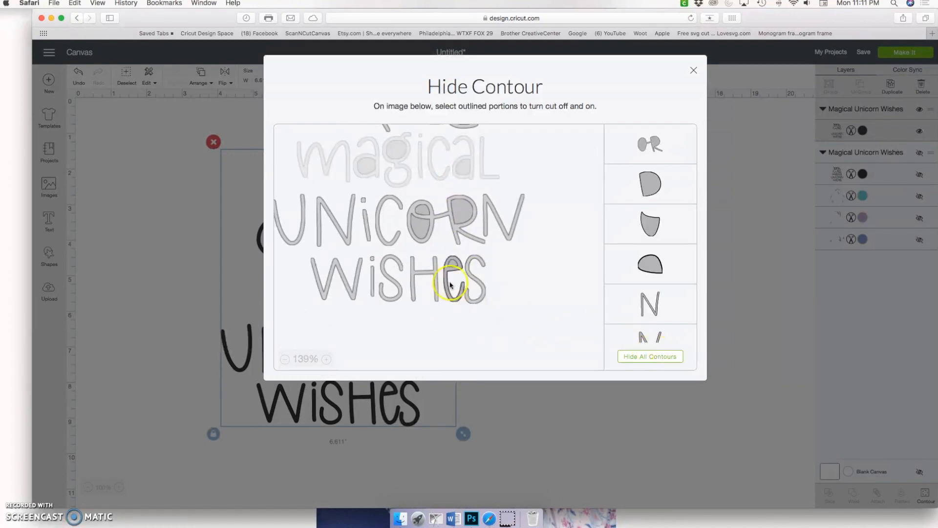
scroll(291, 247, up, 1)
scroll(291, 247, left, 1)
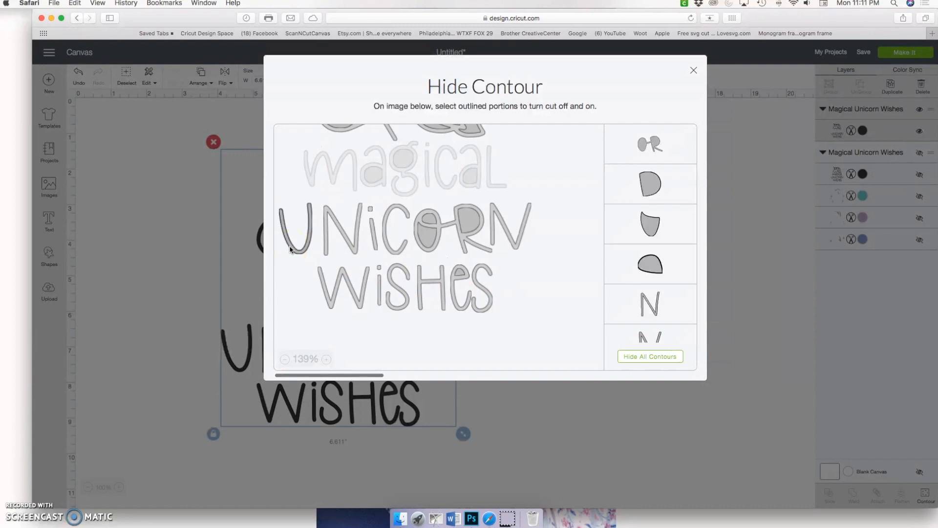
click(328, 280)
click(380, 290)
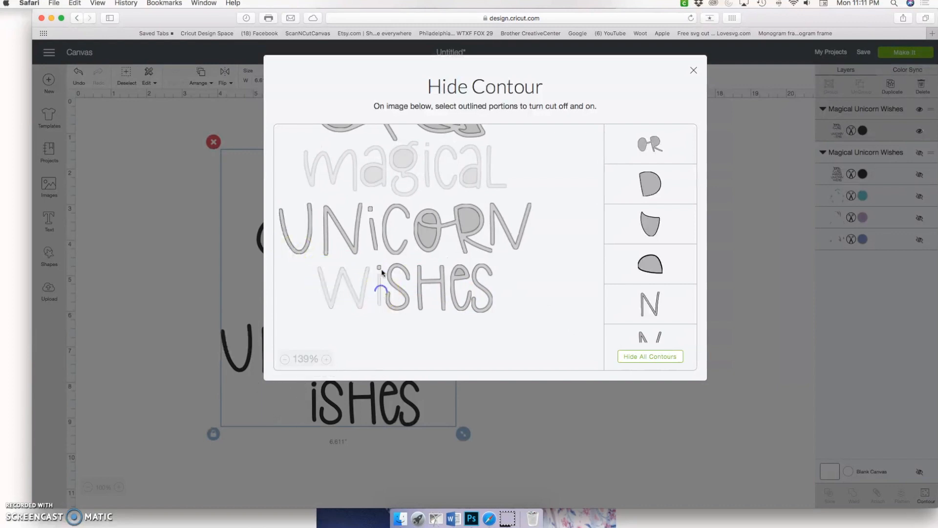
click(380, 268)
click(391, 293)
click(429, 288)
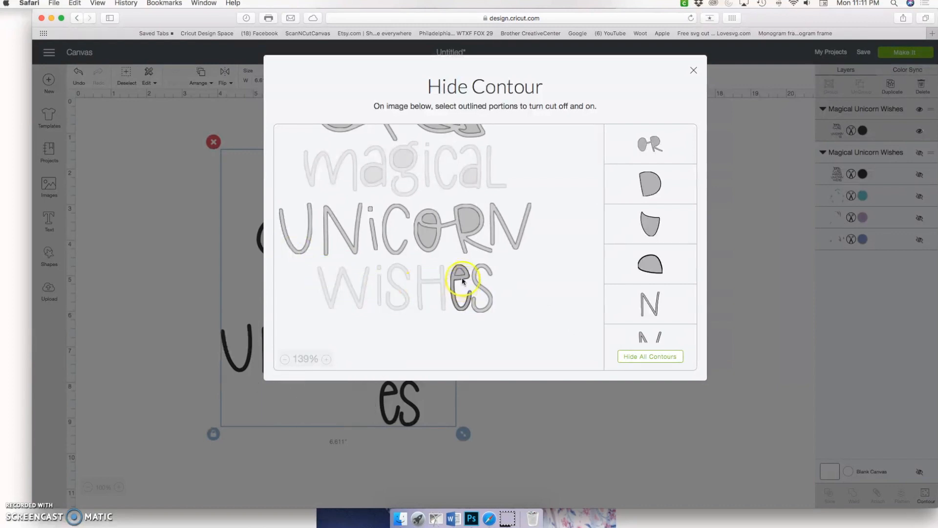
- Hide the e, its inner shape and the final s of "wishes" with Contour, and deselect the layer
click(465, 277)
click(472, 277)
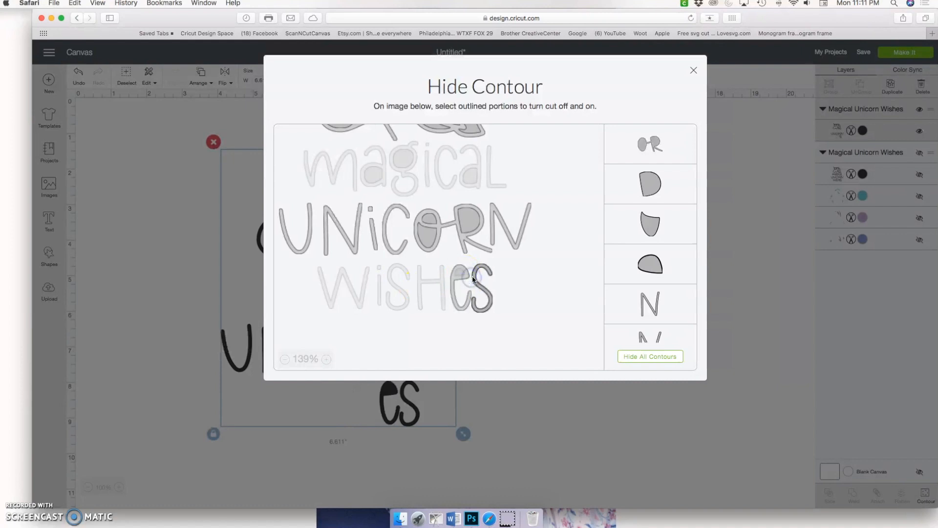
click(465, 275)
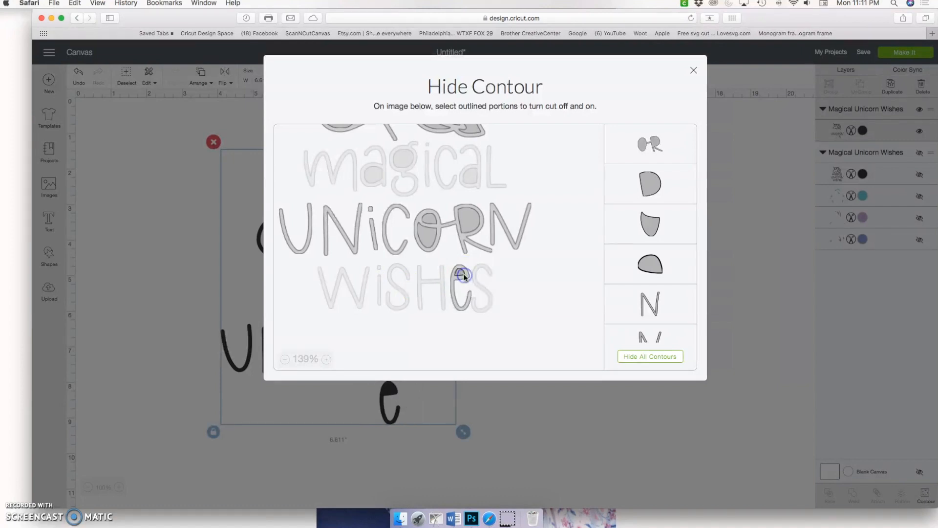
click(464, 275)
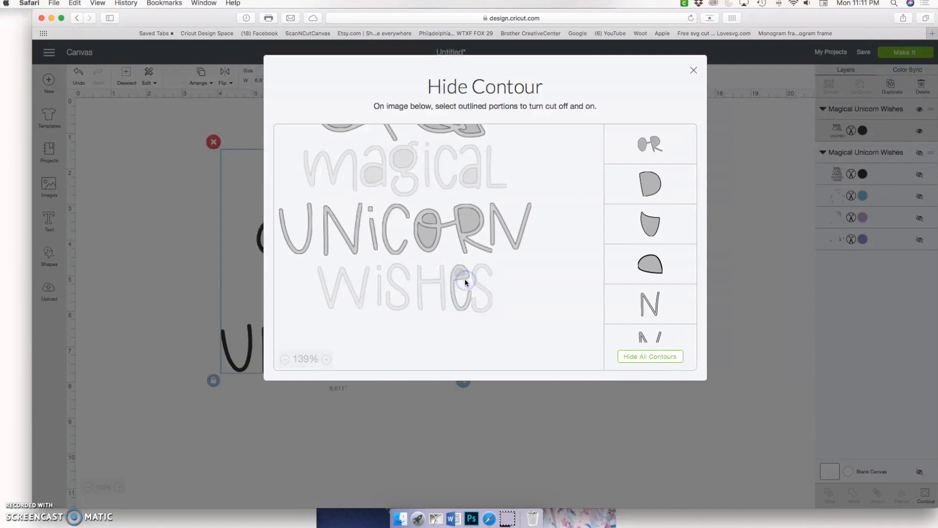
click(508, 404)
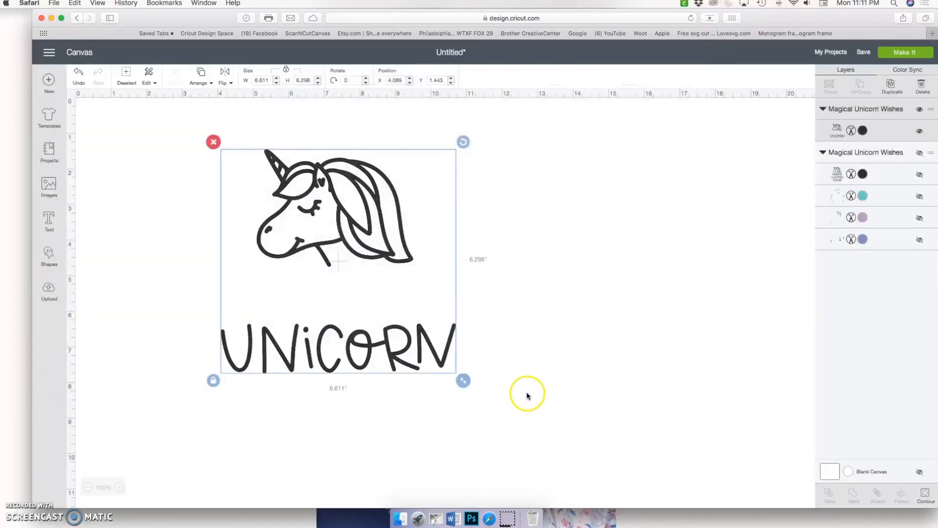
click(154, 209)
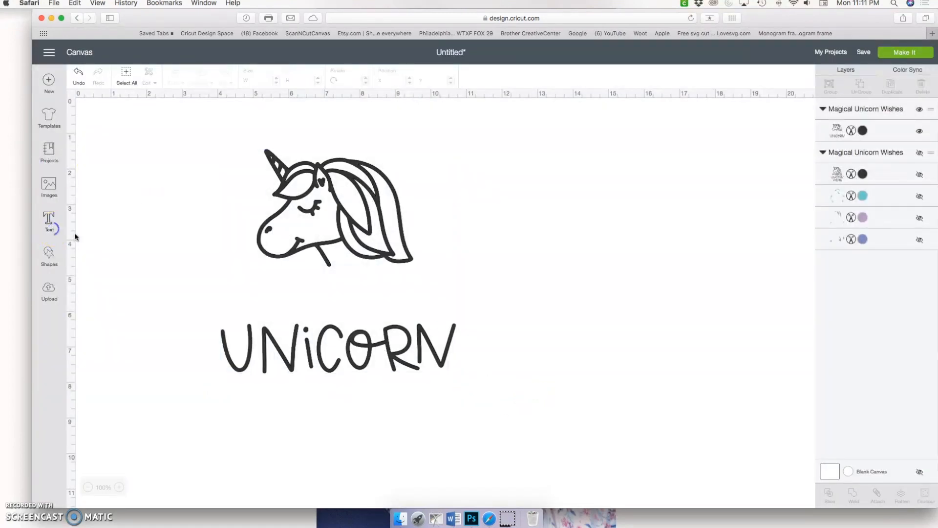
- Add a text with the child's first name and place it between the unicorn head and the word "UNICORN"
click(53, 228)
text(Aliy)
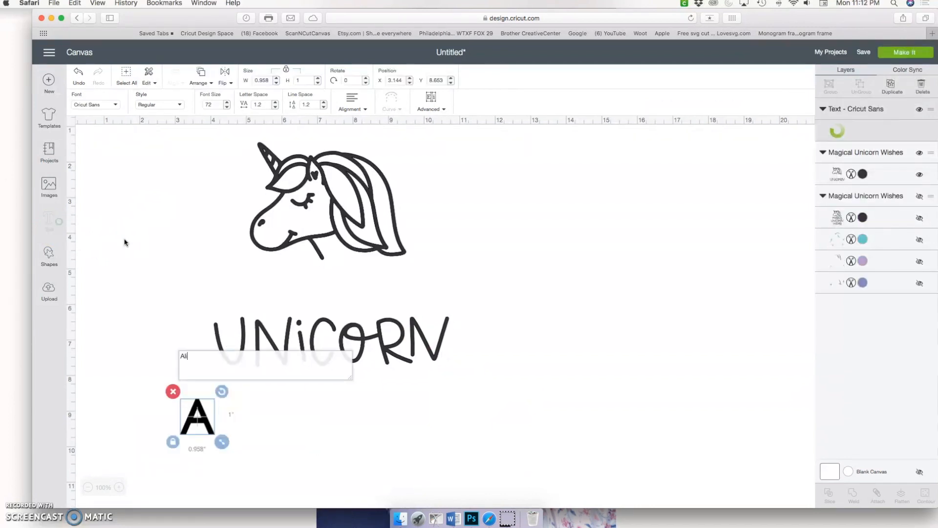
text(ah)
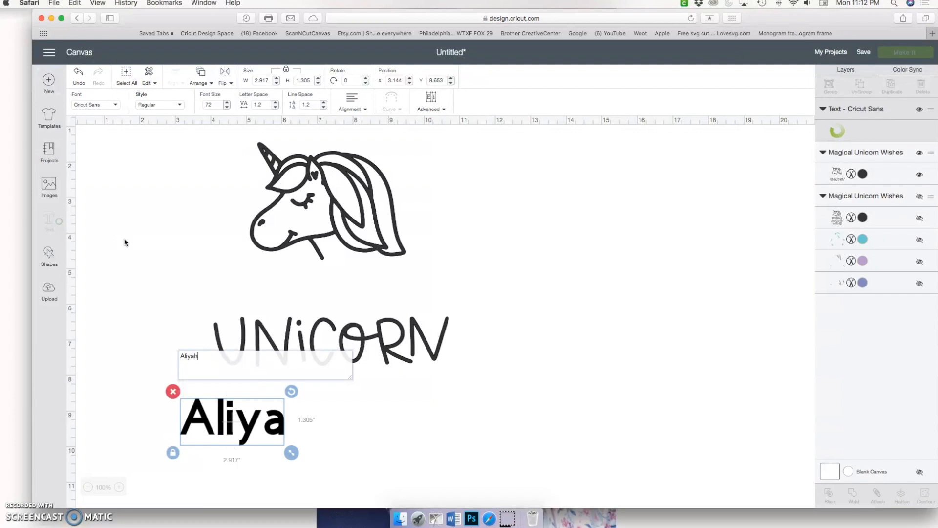
click(172, 288)
drag(215, 411, 313, 285)
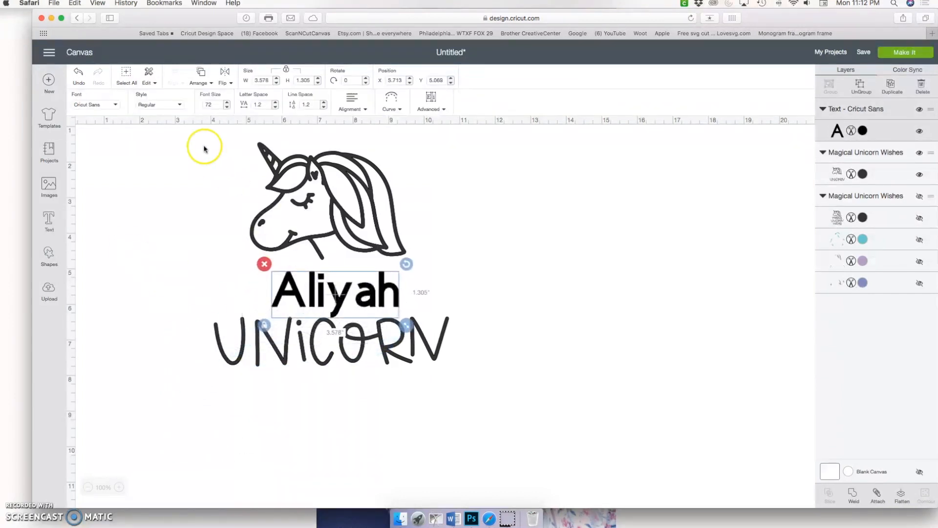
- Set the name text in the Bedfore Script font and enlarge it to about 5.43 by 1.49 inches above "UNICORN"
click(121, 105)
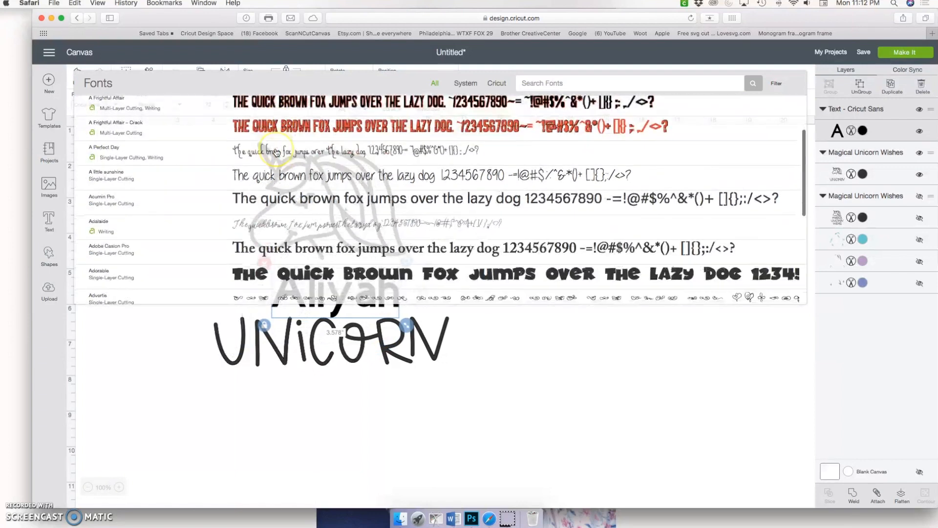
scroll(277, 152, down, 5)
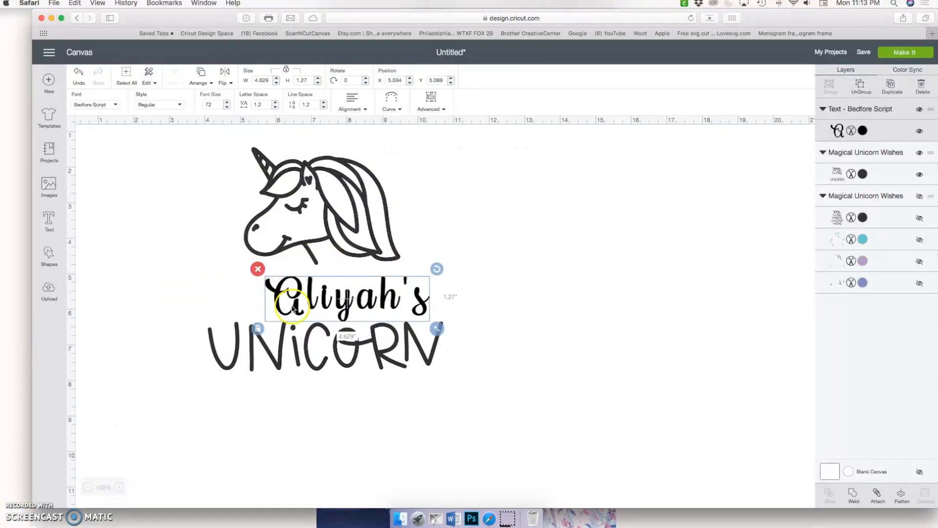
drag(291, 306, 267, 304)
drag(404, 322, 433, 330)
click(381, 305)
drag(381, 306, 376, 304)
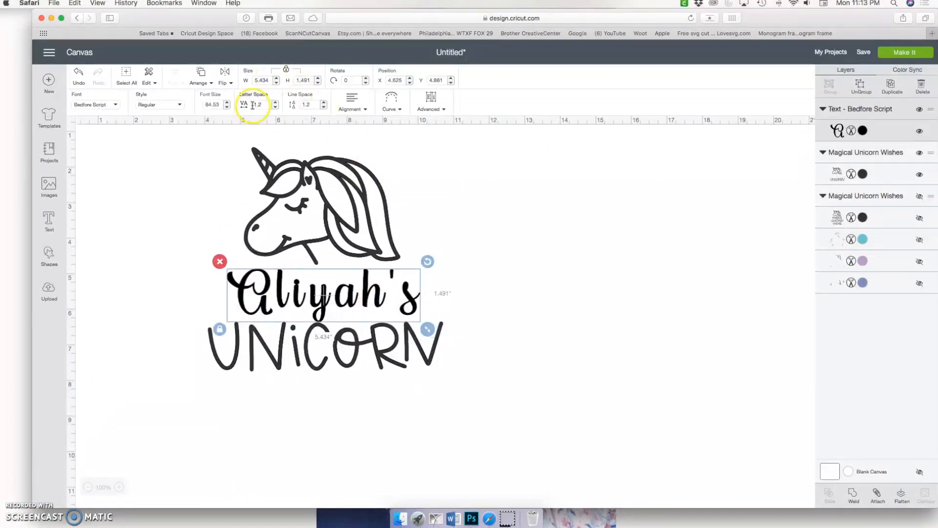
- Tighten the name's letter spacing to -0.4 and center the name between the unicorn head and "UNICORN"
click(277, 107)
click(277, 107)
click(277, 107)
click(277, 107)
click(277, 107)
click(277, 107)
click(277, 107)
click(277, 107)
click(277, 107)
click(277, 107)
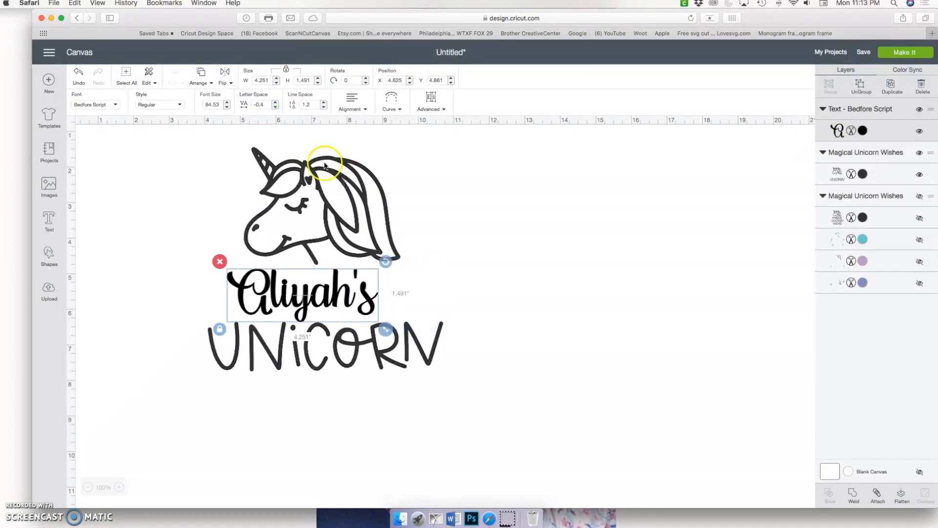
drag(371, 307, 393, 307)
click(478, 295)
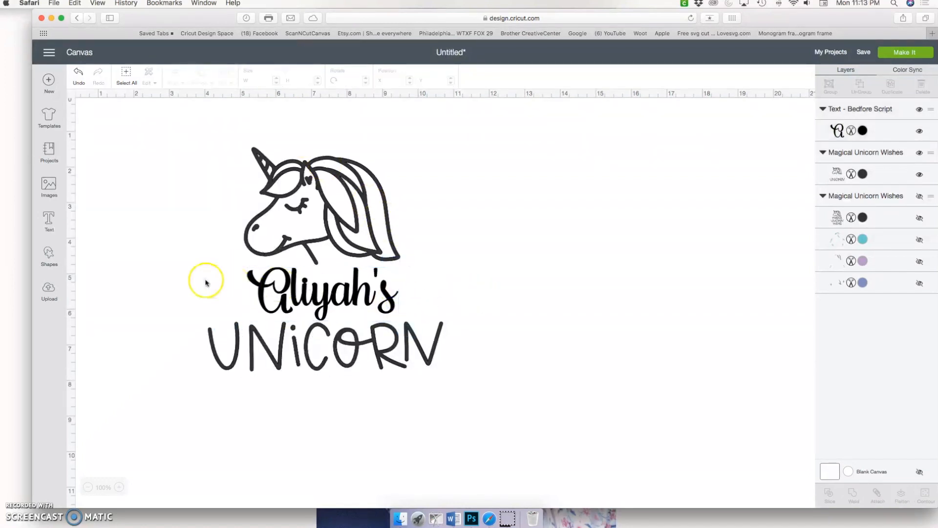
- Add the text "Room" in Bedfore Script and move it below the word "UNICORN"
click(49, 220)
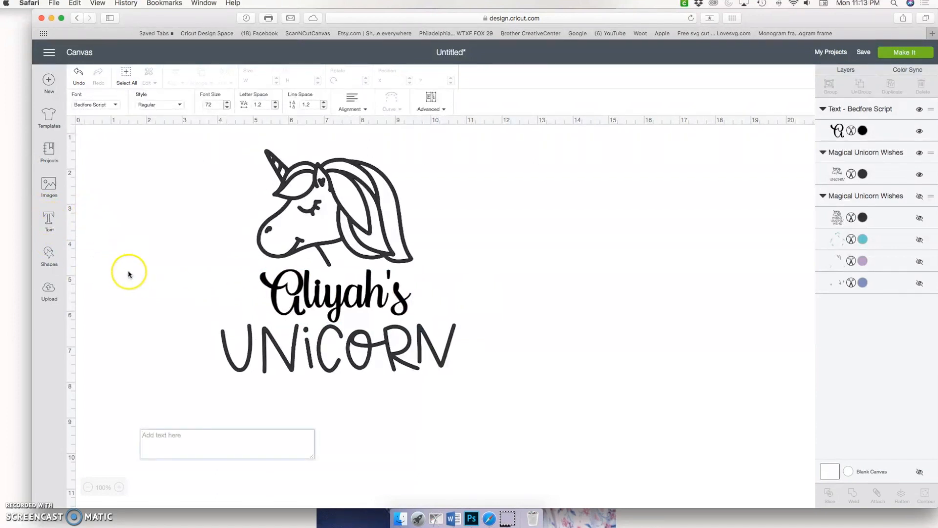
text(Room)
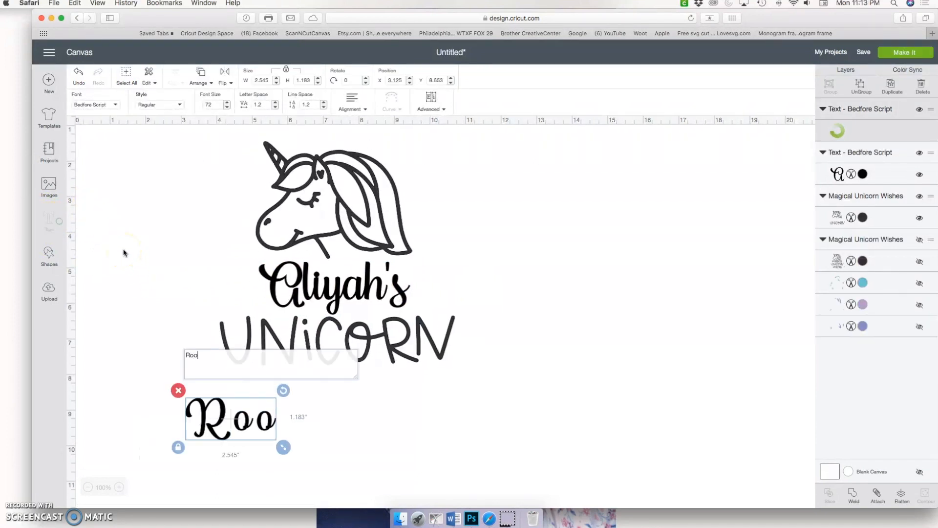
click(128, 250)
drag(241, 431, 318, 410)
- Set the letter spacing of "Room" to -0.4 and fit it centered under "UNICORN" at about 3.56 by 1.46 inches
click(275, 107)
click(275, 107)
click(275, 107)
click(275, 107)
click(275, 107)
click(275, 107)
click(275, 107)
click(276, 107)
click(275, 107)
click(275, 107)
click(275, 107)
click(275, 107)
click(274, 107)
drag(376, 430, 398, 399)
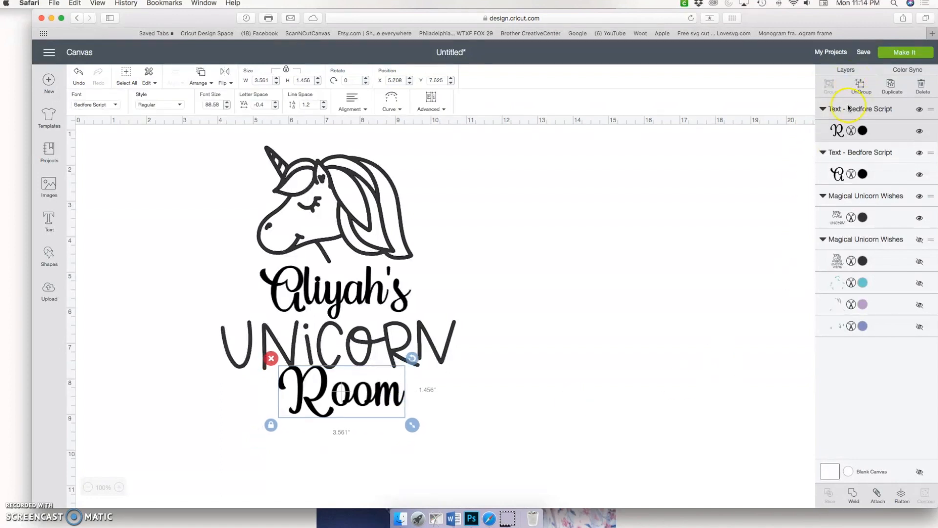
- Ungroup "Room" and color its m teal #67C9D0, its second o light purple and its first o blue #838BC5
click(861, 87)
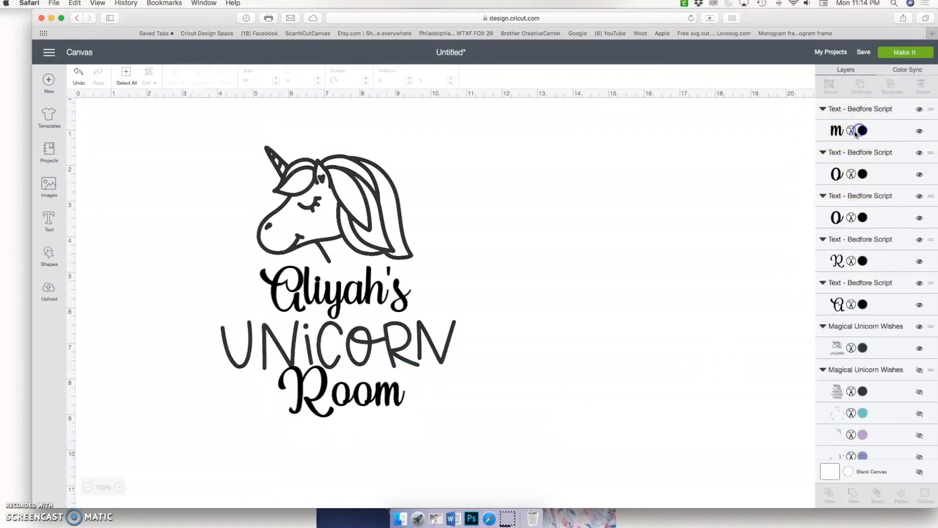
click(860, 130)
click(758, 148)
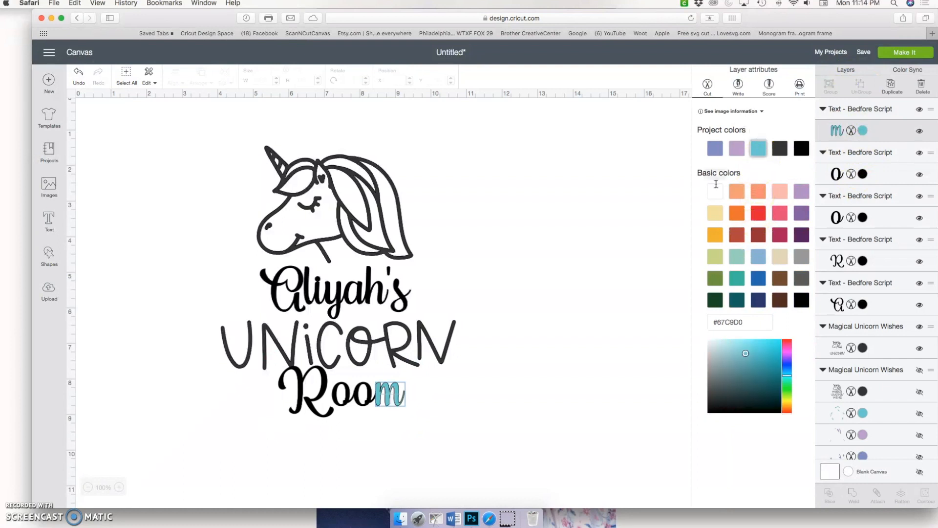
click(863, 175)
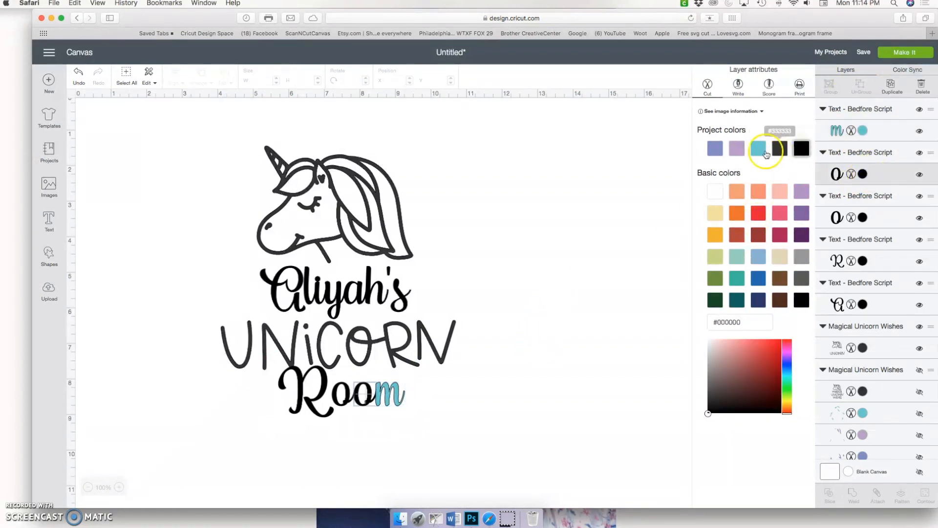
click(737, 148)
click(862, 217)
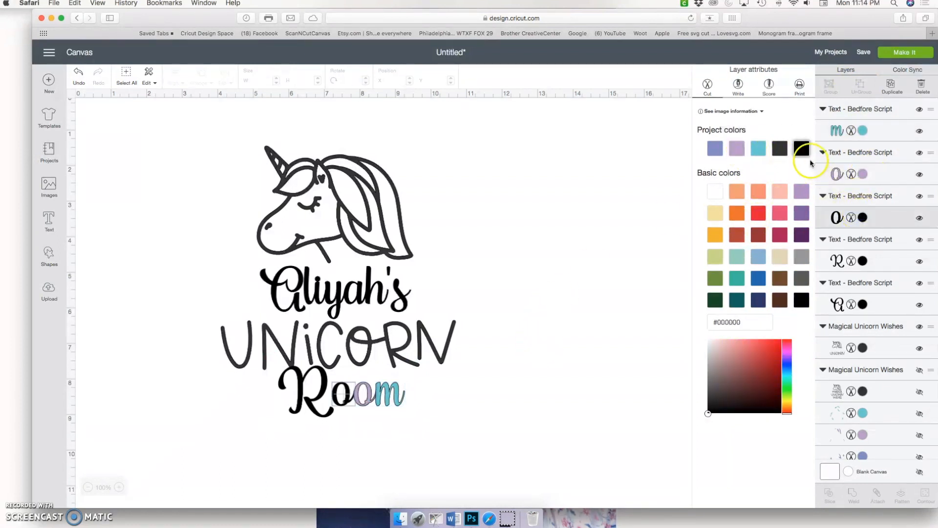
click(715, 148)
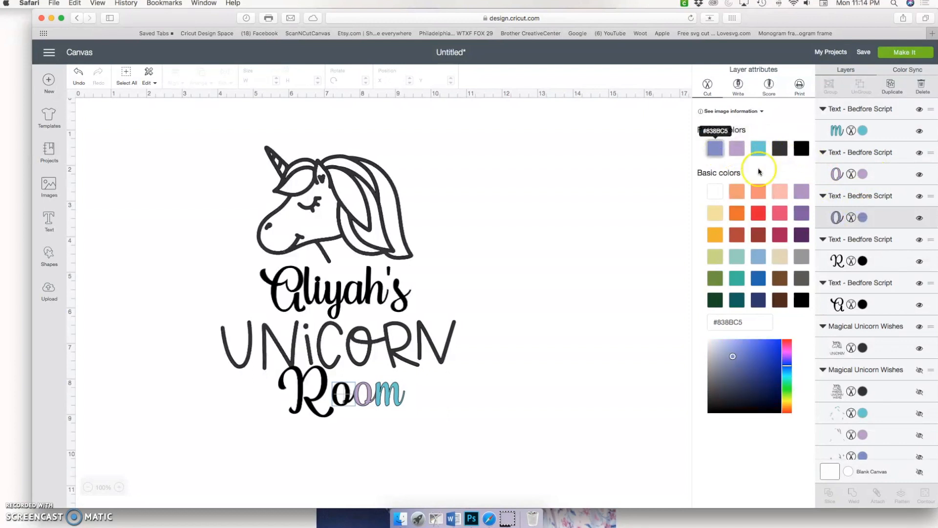
- Color the R of "Room" red #E6212E and its first o Pink Crystal #F58F73, and deselect
click(864, 261)
click(759, 213)
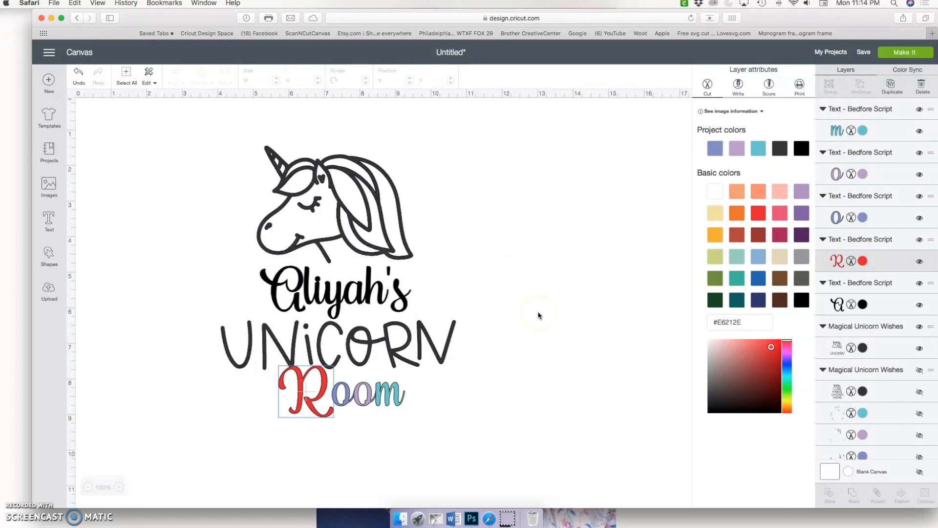
scroll(542, 313, right, 1)
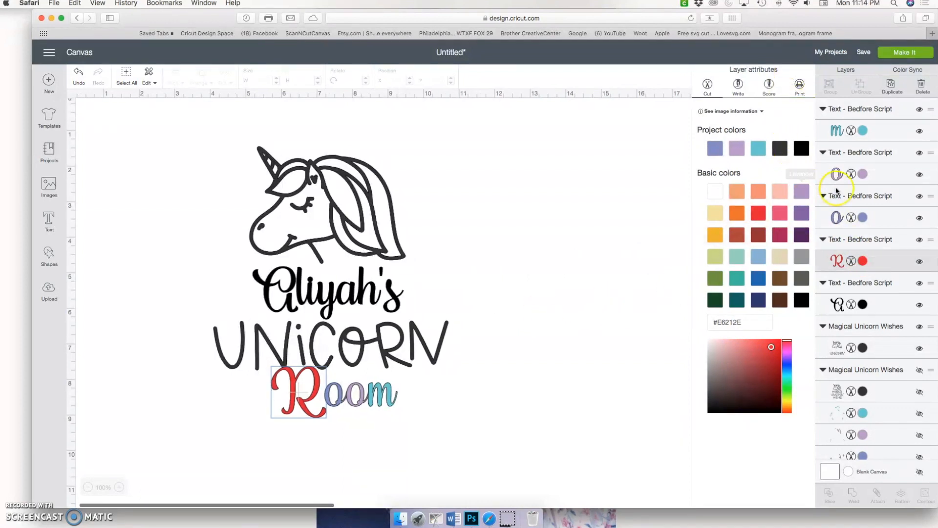
click(863, 218)
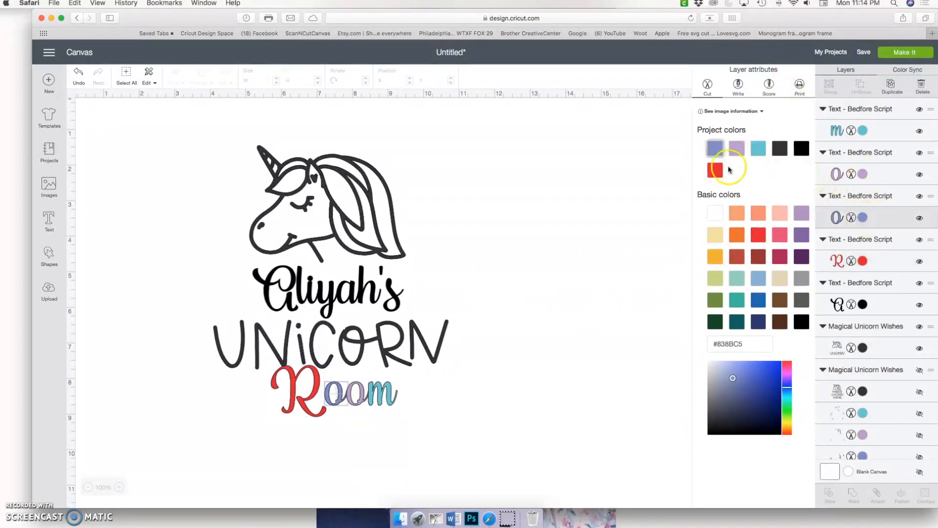
click(757, 217)
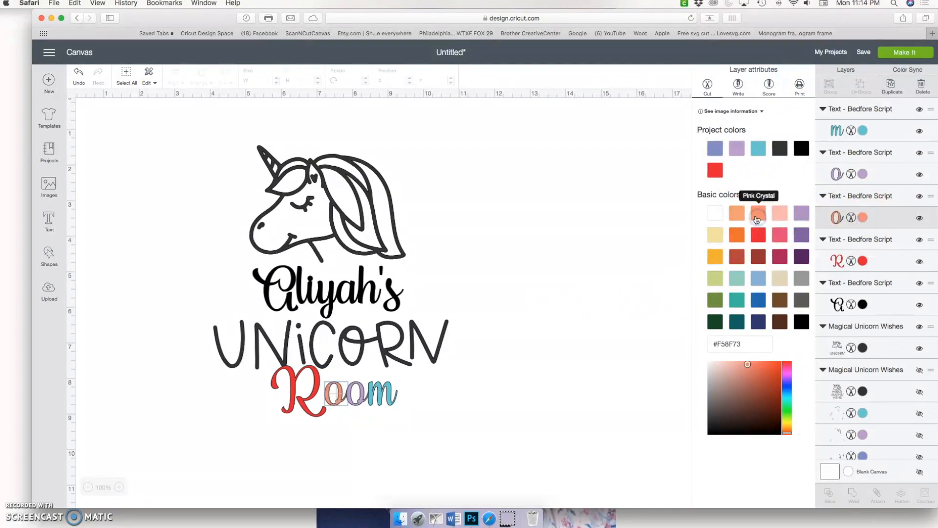
click(586, 274)
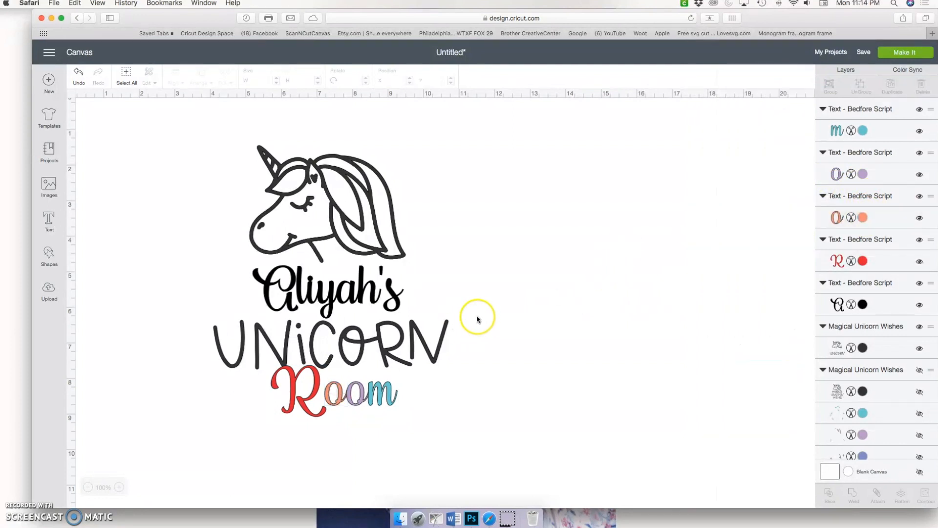
- Ungroup the name above "UNICORN" and color its final s teal #67C9D0 and its apostrophe dark gray #333333
click(373, 298)
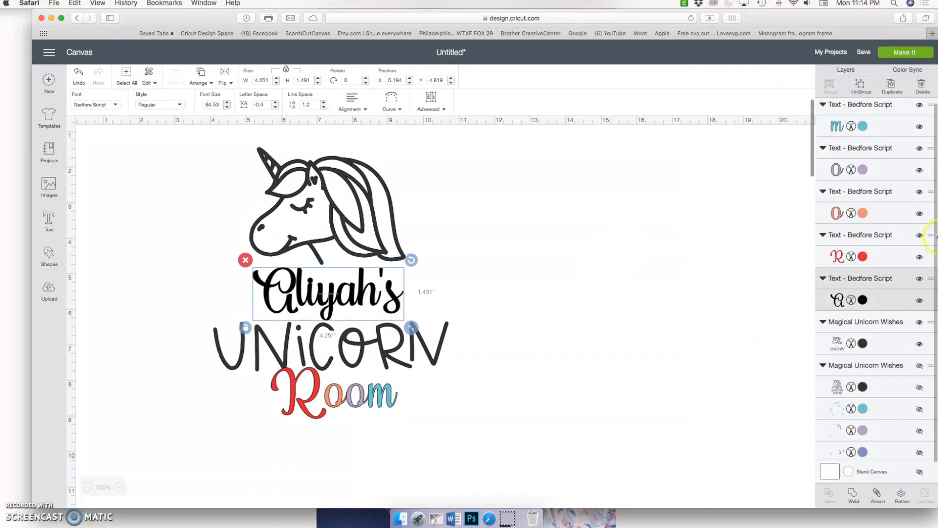
click(864, 91)
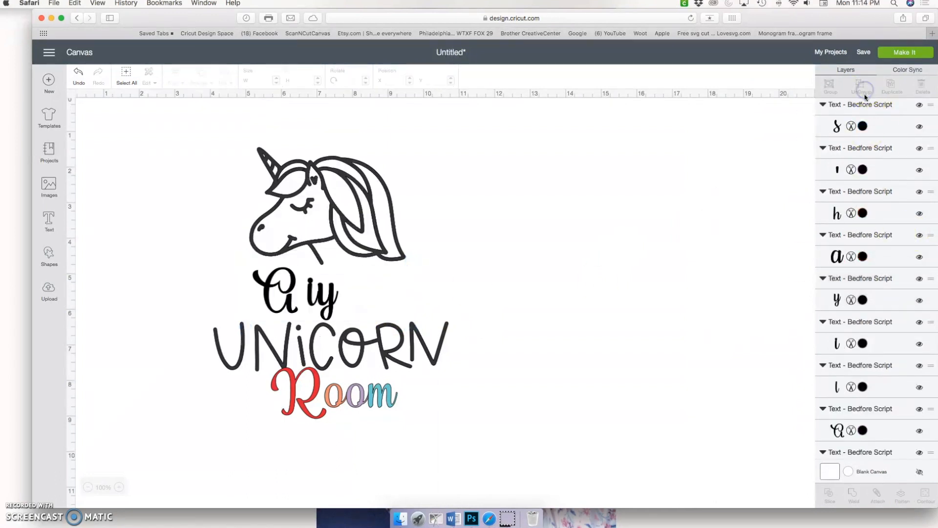
click(863, 126)
click(760, 149)
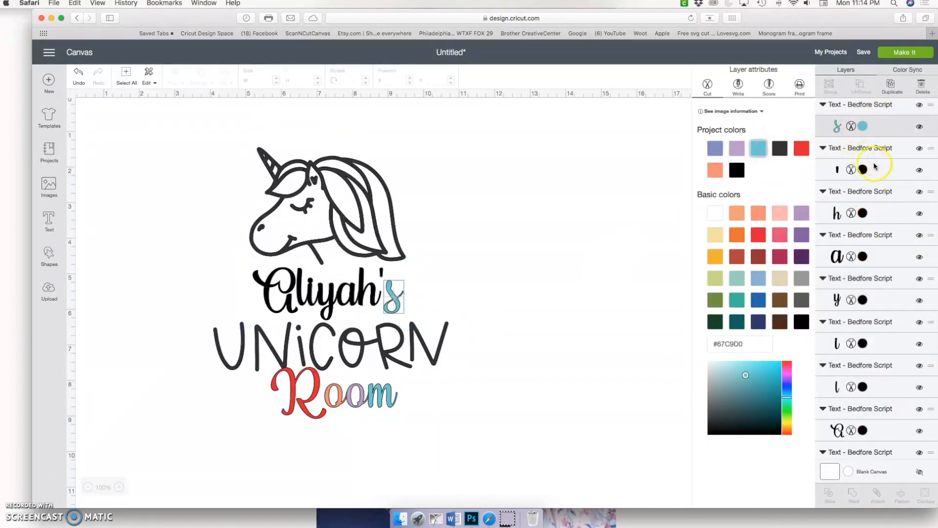
click(863, 170)
click(802, 149)
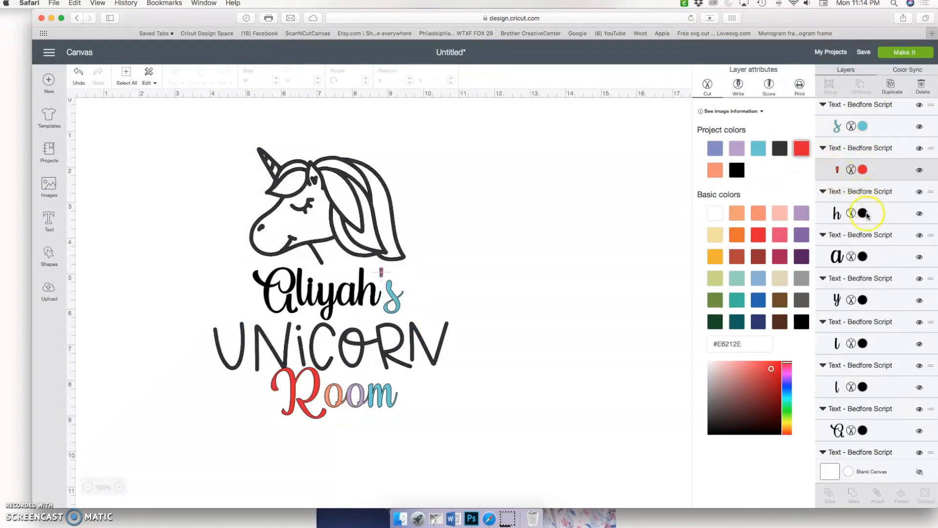
click(780, 148)
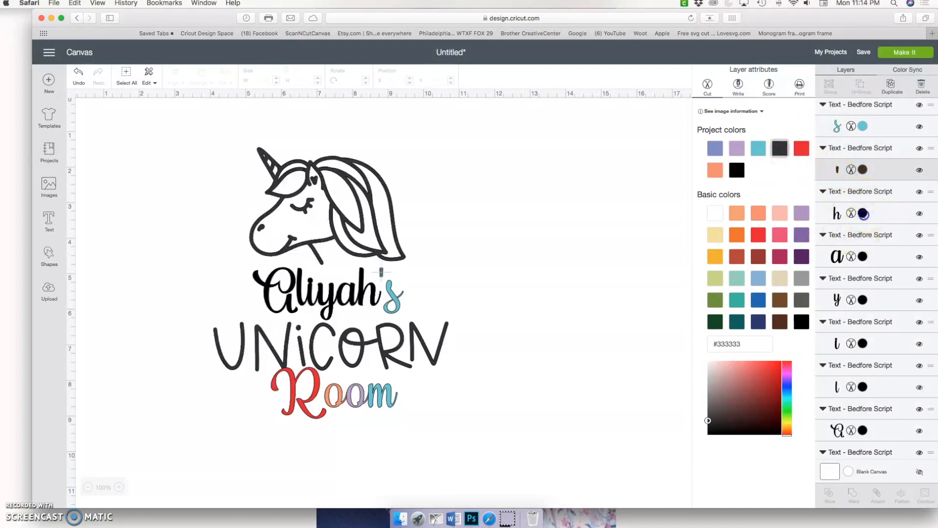
- Color the name's letter before the apostrophe teal #67C9D0, its fifth letter Pink Crystal #F58F73 and its fourth letter light purple #BA9BC9
click(863, 214)
click(759, 148)
click(862, 256)
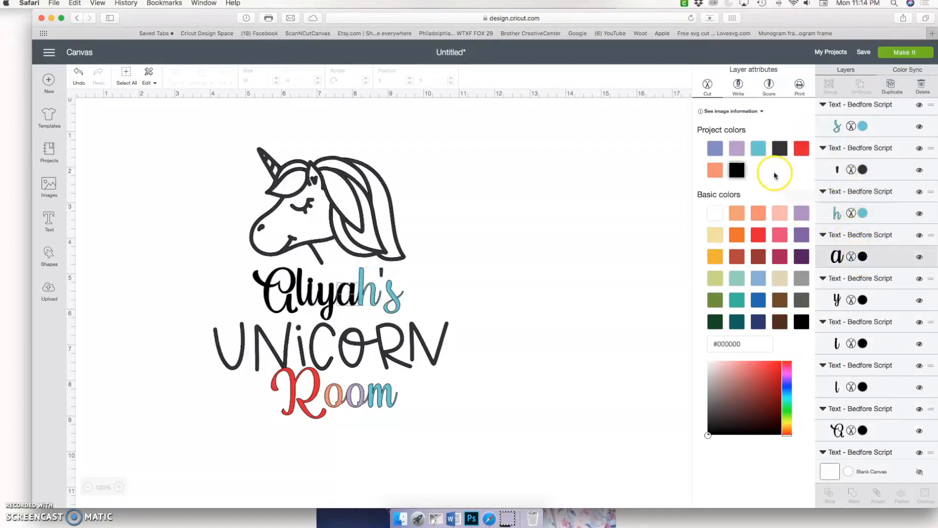
click(715, 170)
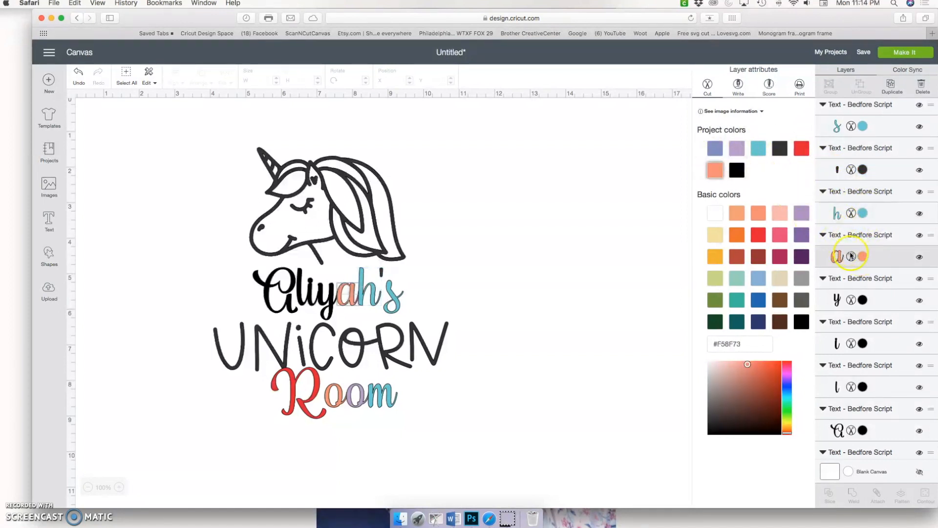
click(863, 300)
click(731, 151)
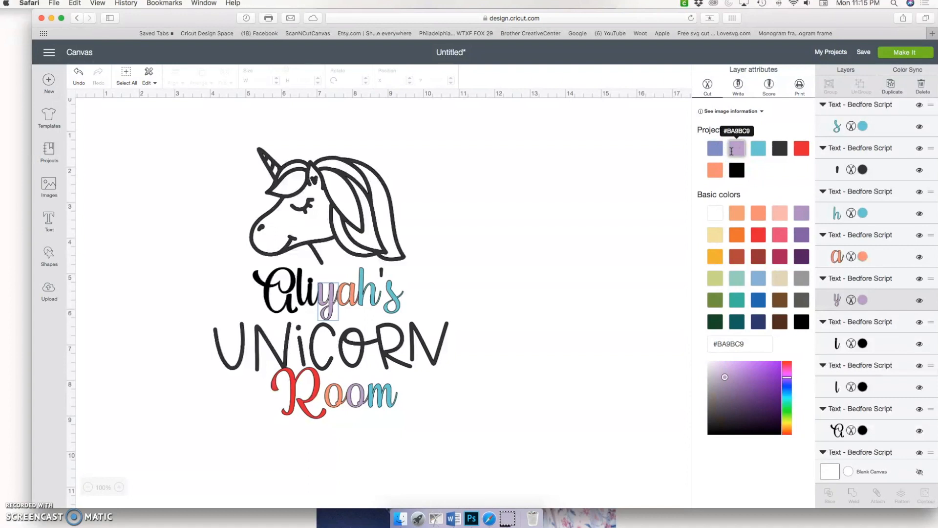
- Color the name's third letter custom pink #E220A4 and its second letter teal #67C9D0
click(863, 345)
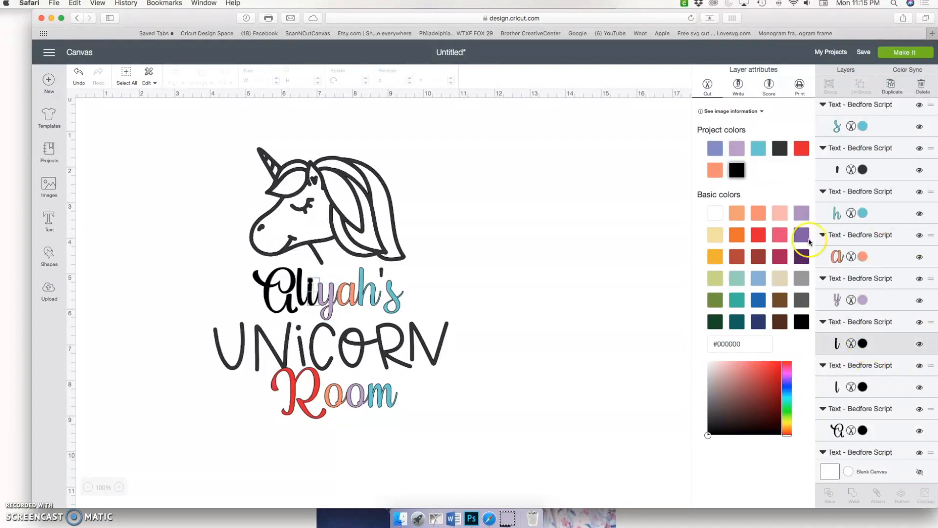
click(716, 153)
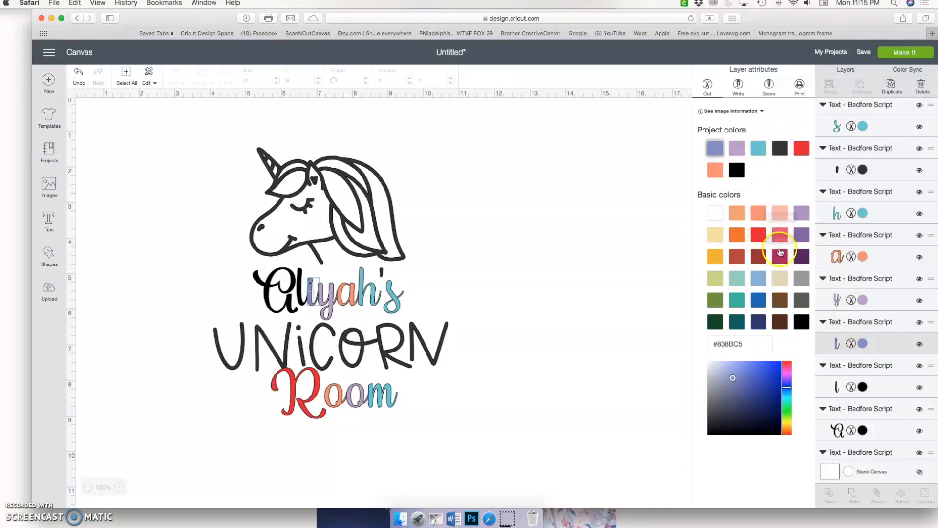
click(788, 370)
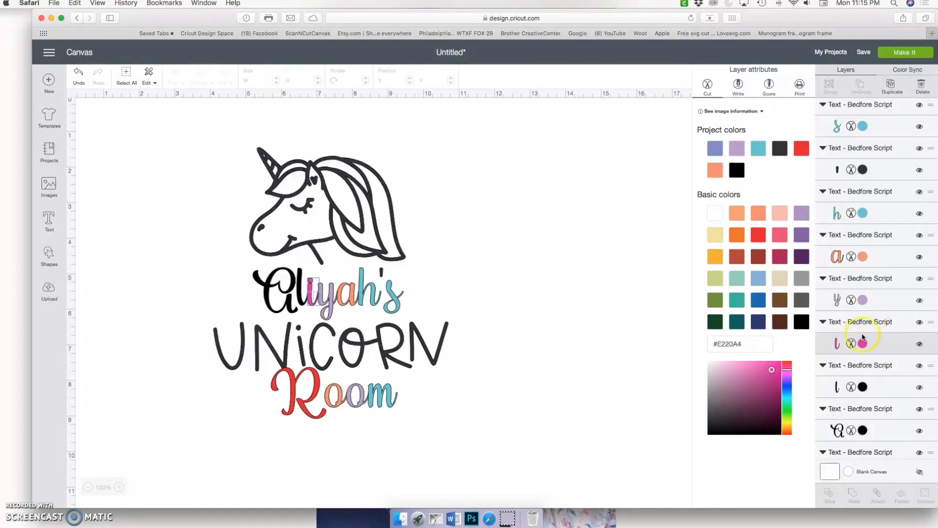
click(866, 394)
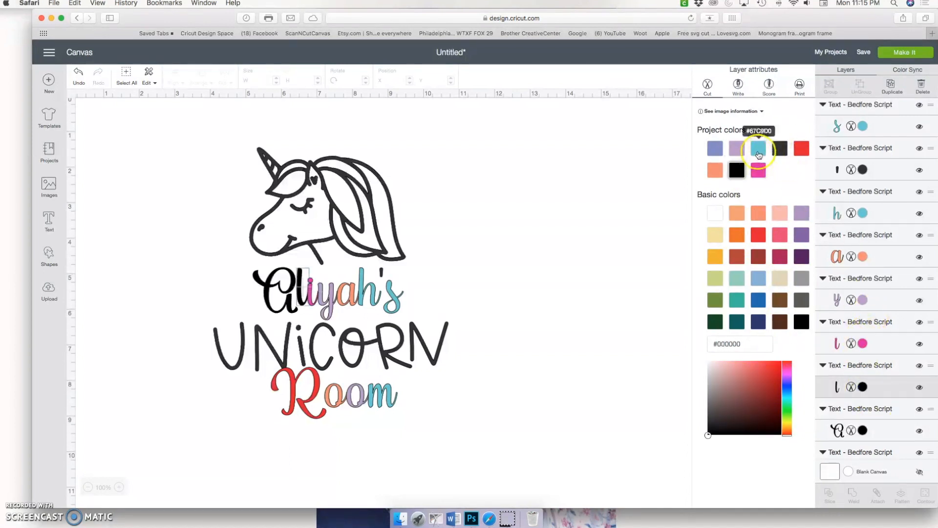
click(759, 156)
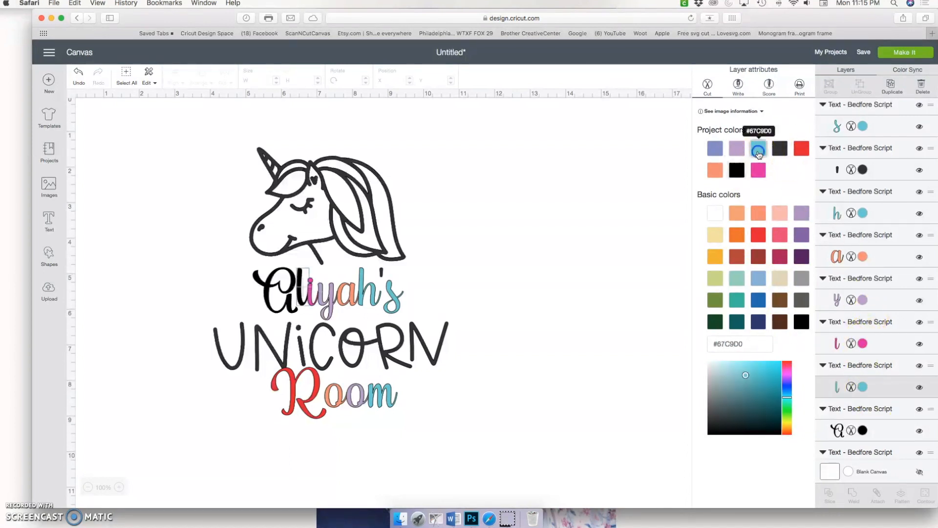
- Color the name's first letter red Very Berry and deselect it
click(859, 430)
drag(789, 372, 800, 416)
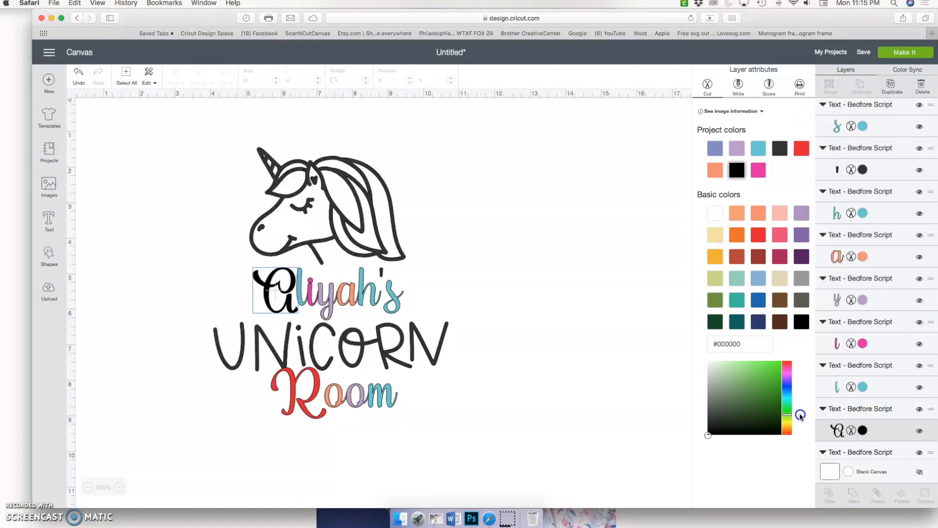
click(764, 381)
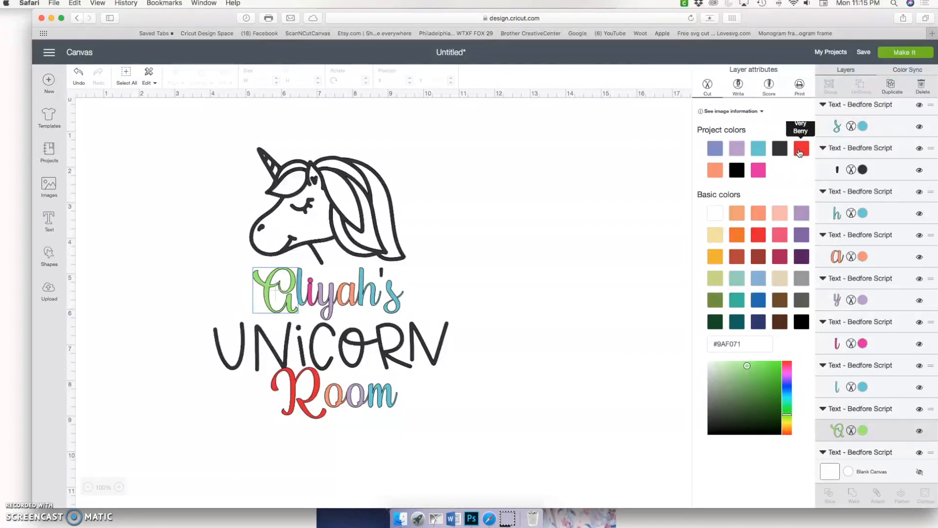
click(800, 152)
click(644, 192)
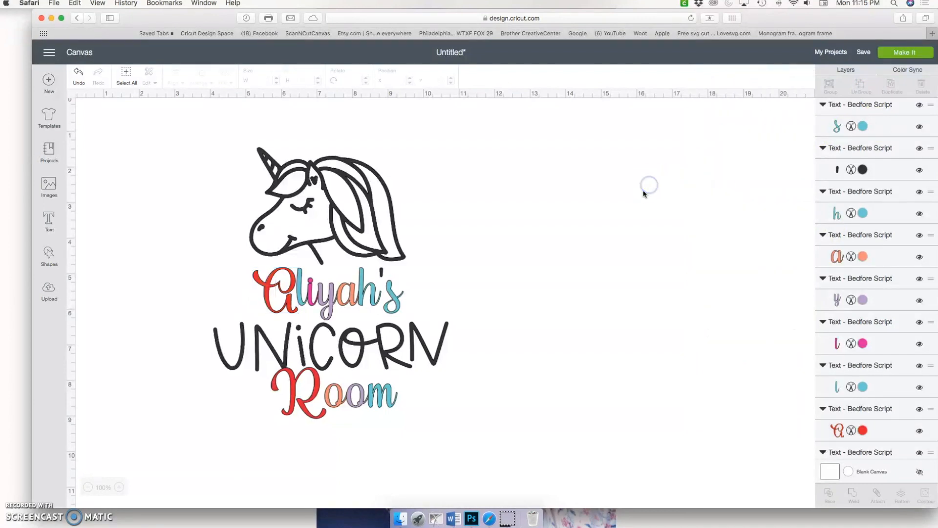
- Select all the letters of "Room" and group them
click(413, 347)
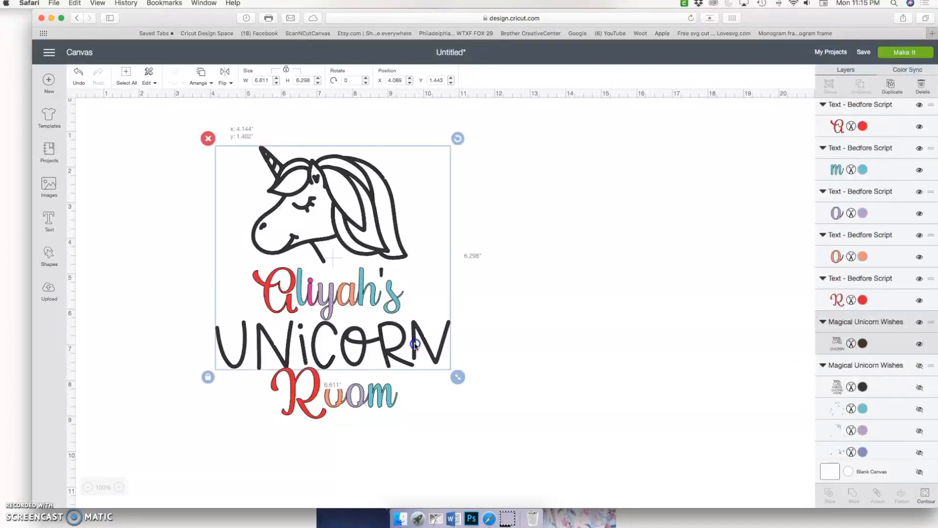
drag(413, 347, 413, 344)
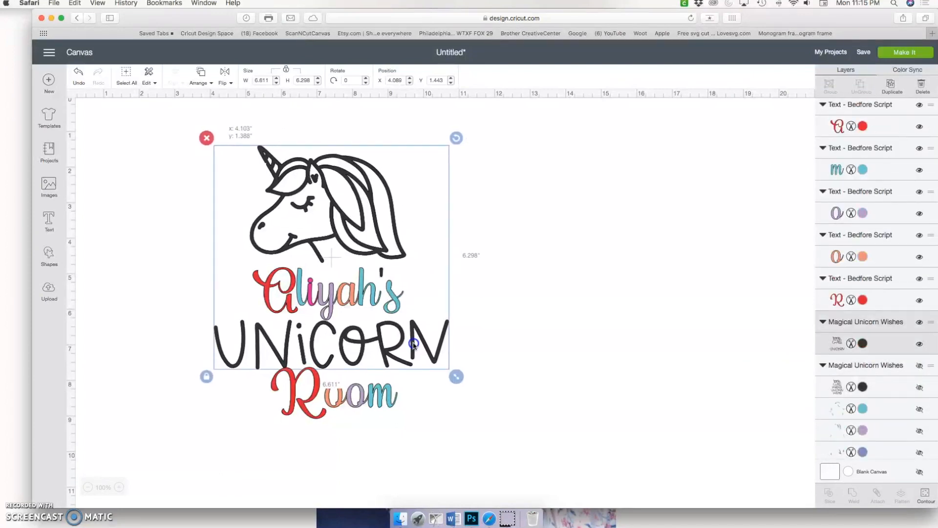
drag(415, 410, 314, 405)
click(835, 96)
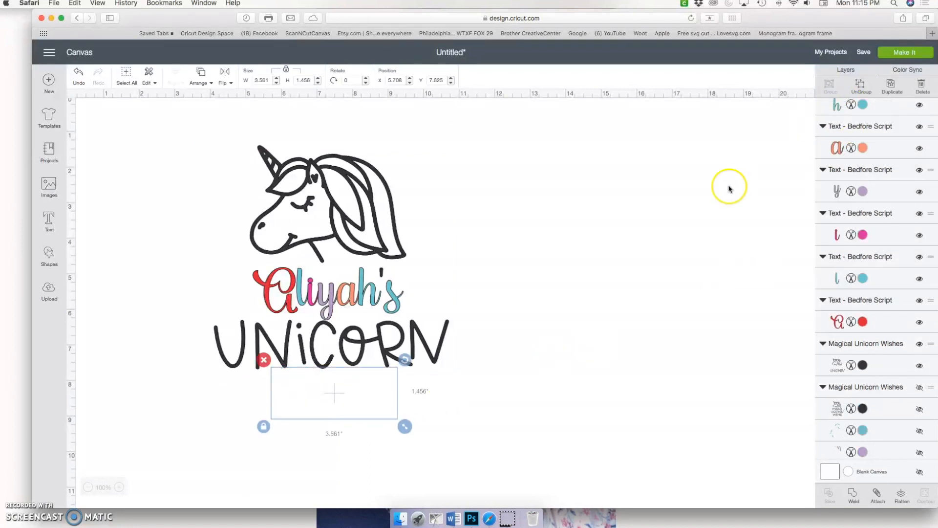
- Move the unicorn artwork aside, group the name's letters, and move the artwork back around the name
click(343, 283)
drag(343, 283, 432, 282)
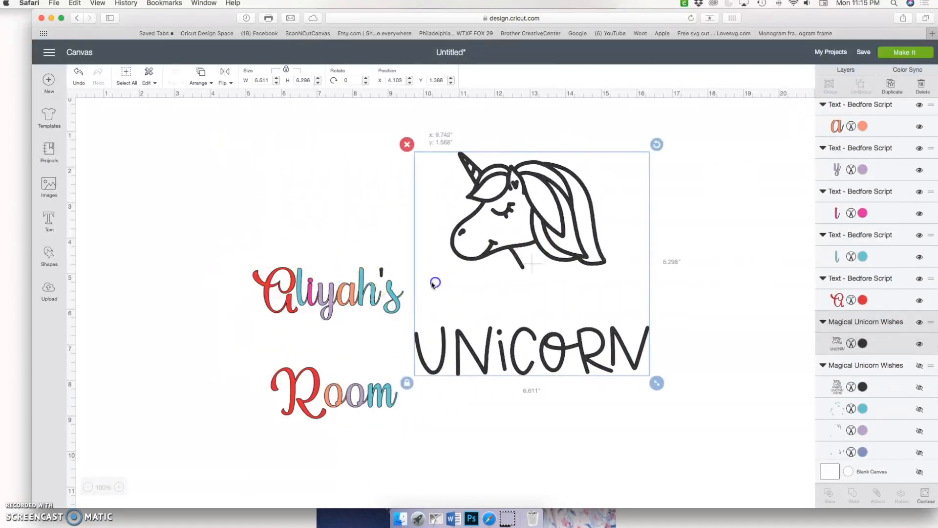
drag(247, 259, 410, 317)
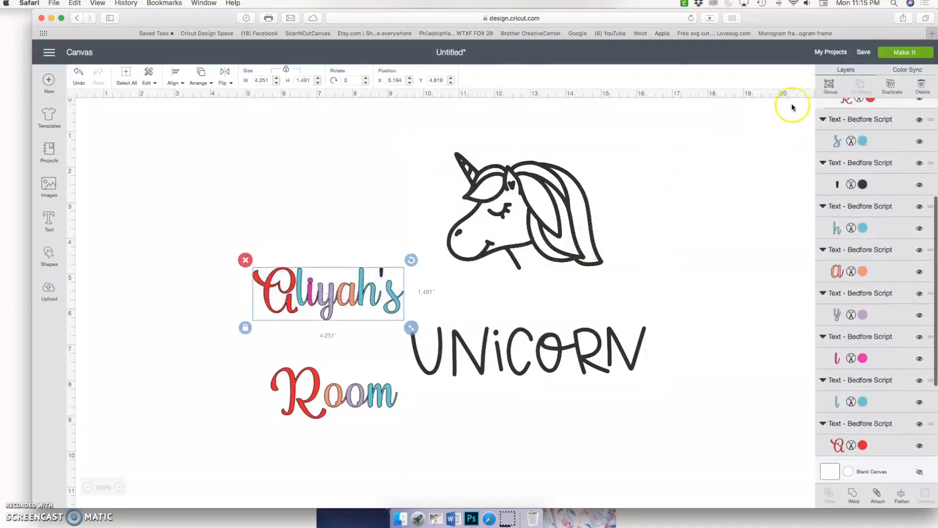
click(831, 86)
drag(563, 221, 363, 217)
click(589, 305)
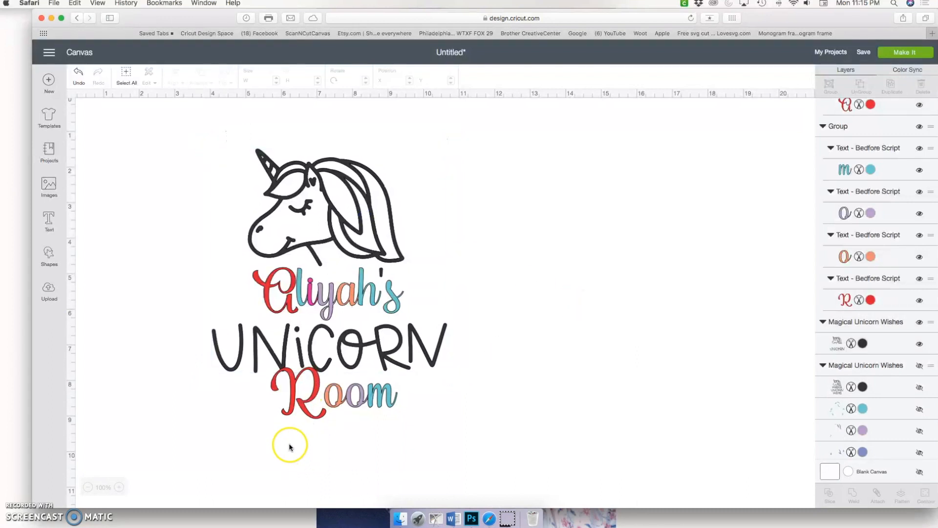
- Duplicate the whole unicorn design, place the copy beside the original and flatten the copy for printing
drag(193, 129, 469, 459)
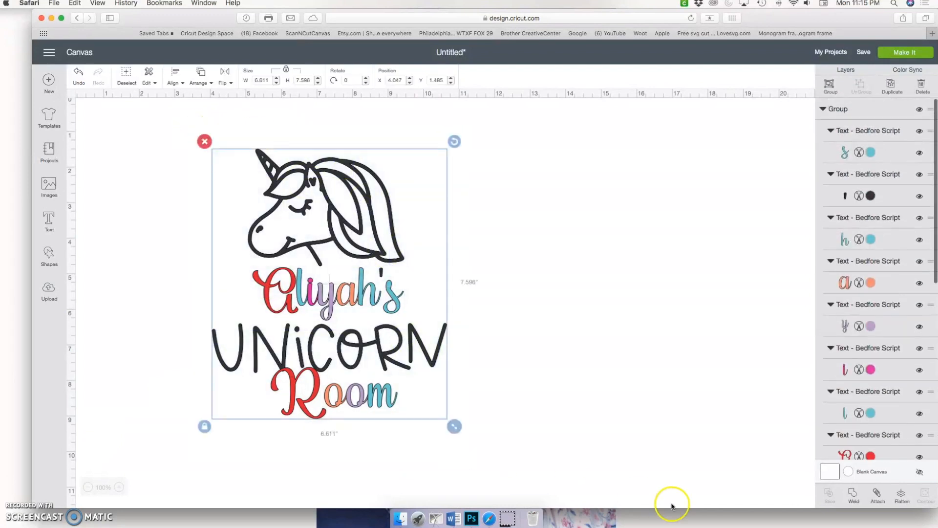
click(892, 91)
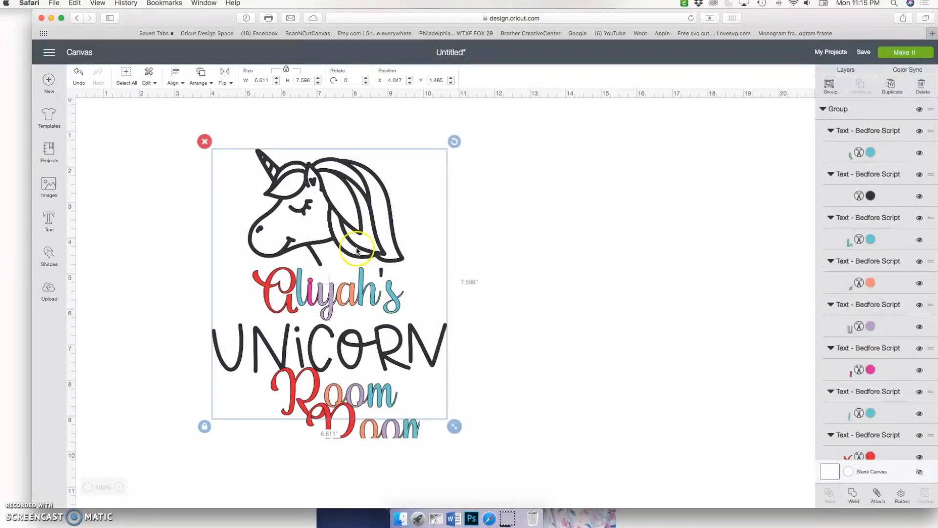
drag(370, 306, 607, 294)
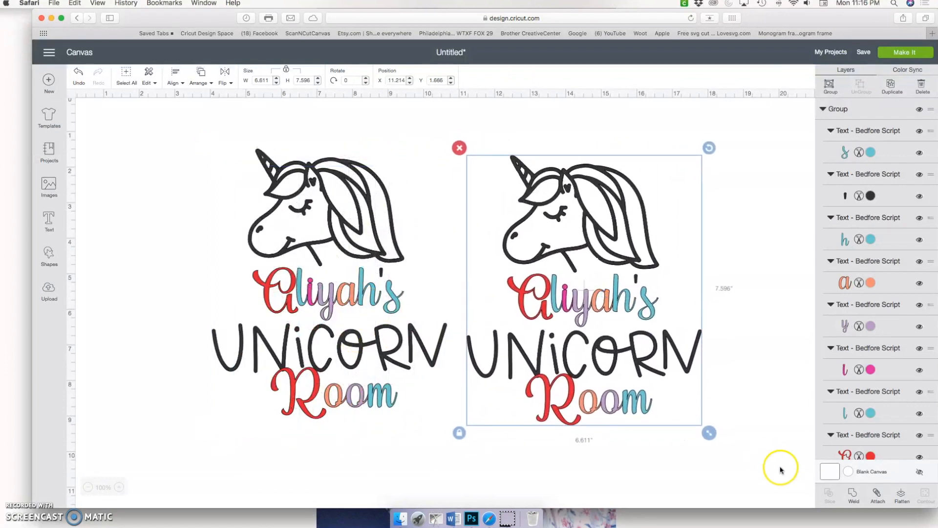
click(900, 496)
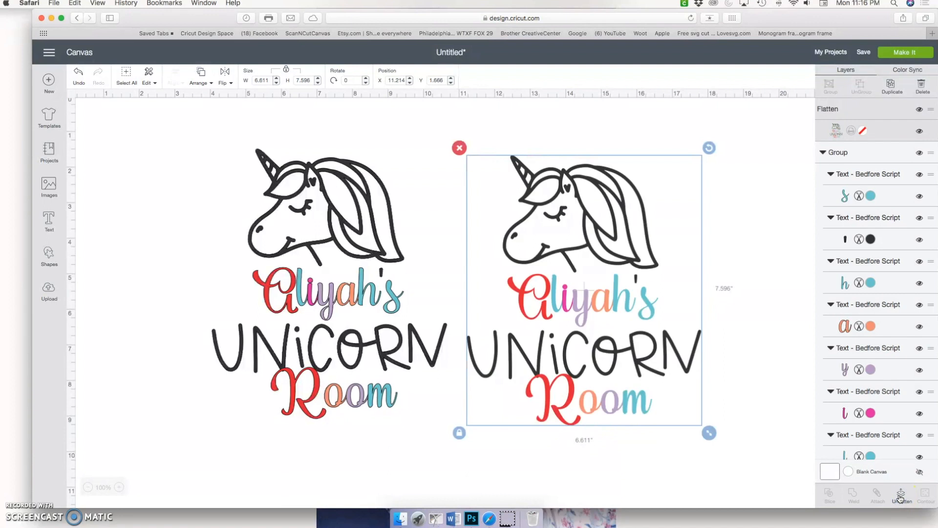
- Group the original unicorn design and shift it slightly away from the flattened copy, then nudge the copy beside it
click(430, 362)
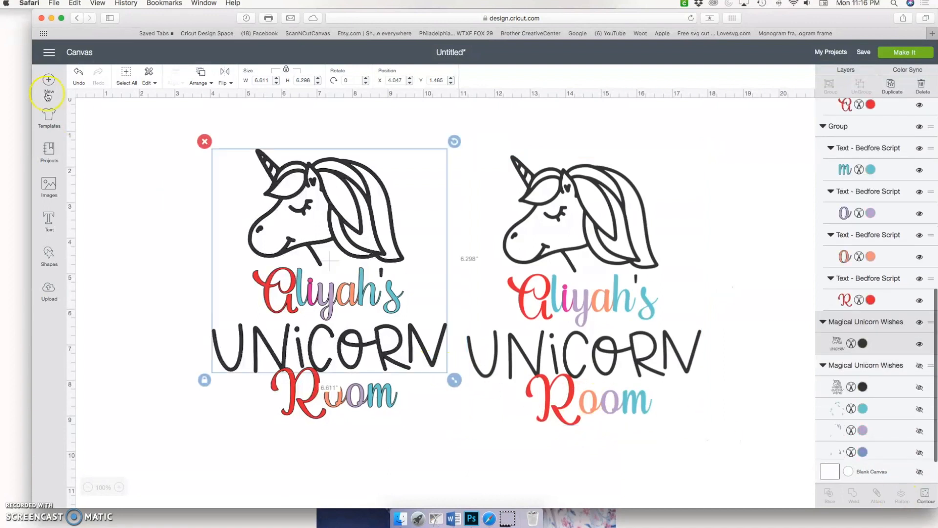
drag(157, 121, 440, 430)
click(830, 86)
drag(354, 252, 336, 251)
click(535, 299)
drag(535, 299, 541, 298)
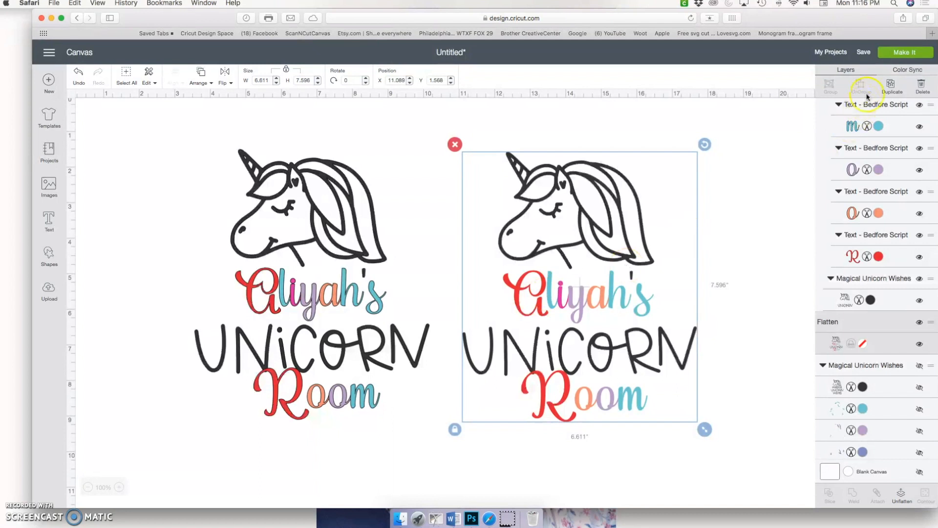
- Open the project's mat preview and examine the print-then-cut mat and cut mats 2 to 7
click(905, 54)
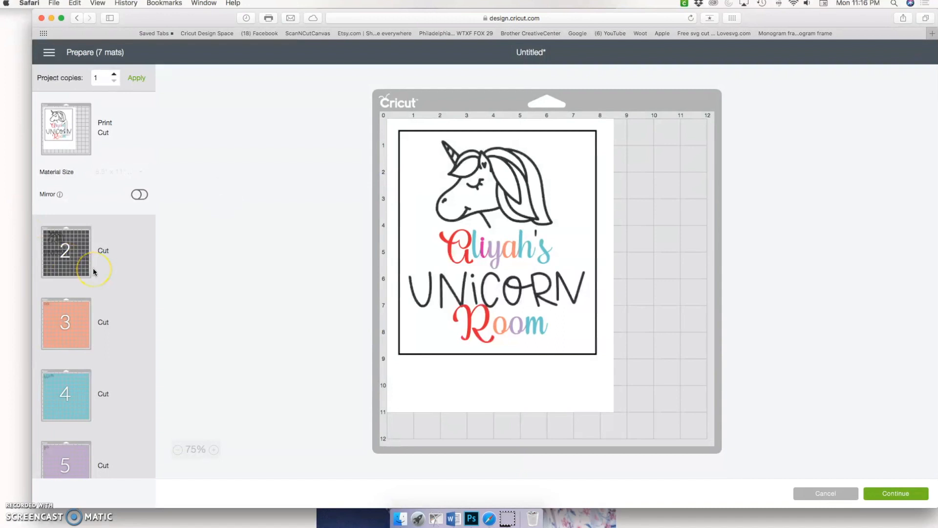
scroll(94, 272, down, 5)
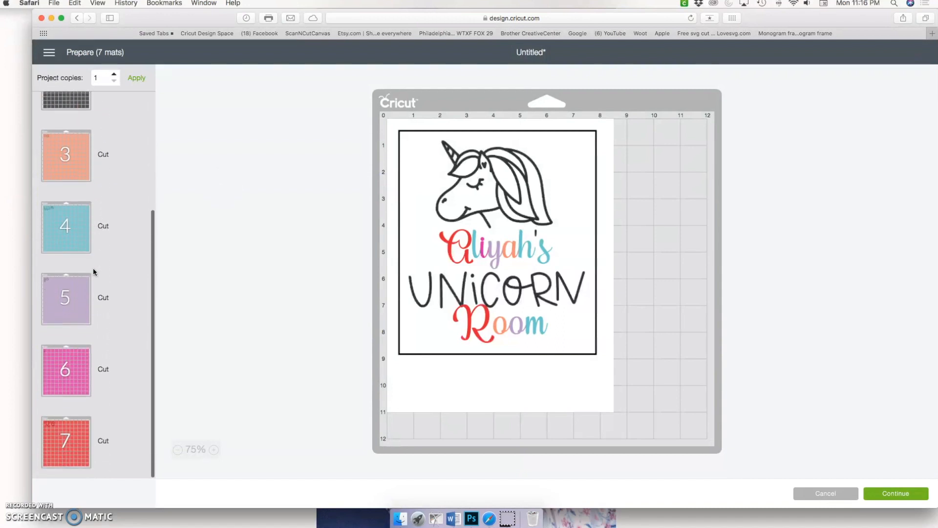
scroll(93, 267, up, 5)
click(90, 195)
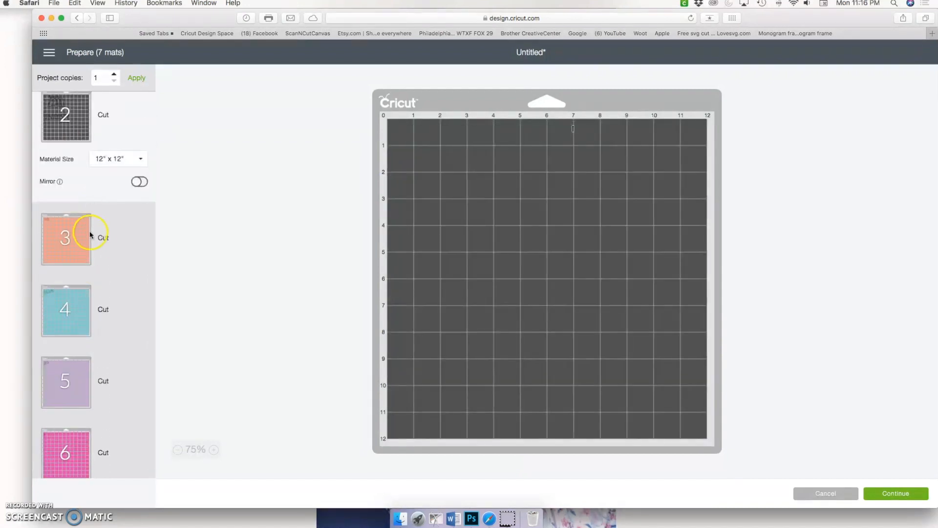
click(86, 237)
click(70, 305)
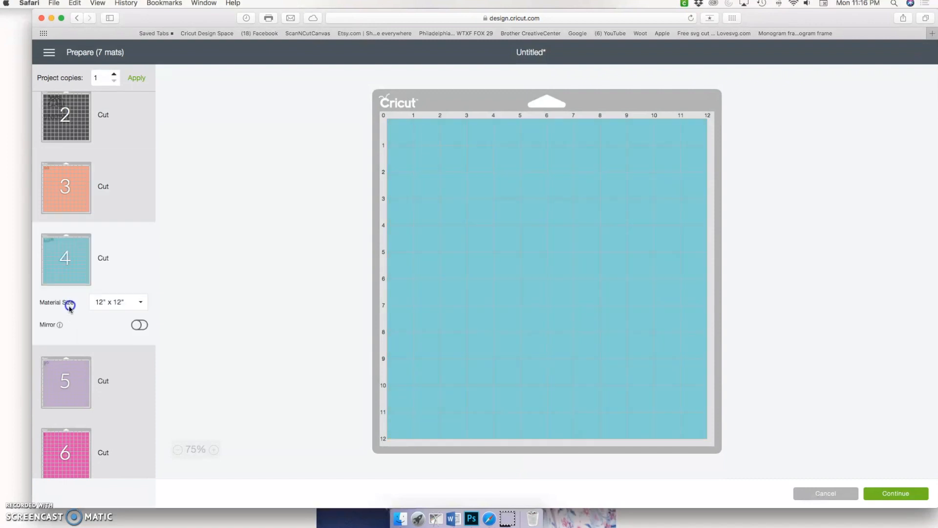
click(68, 366)
click(72, 439)
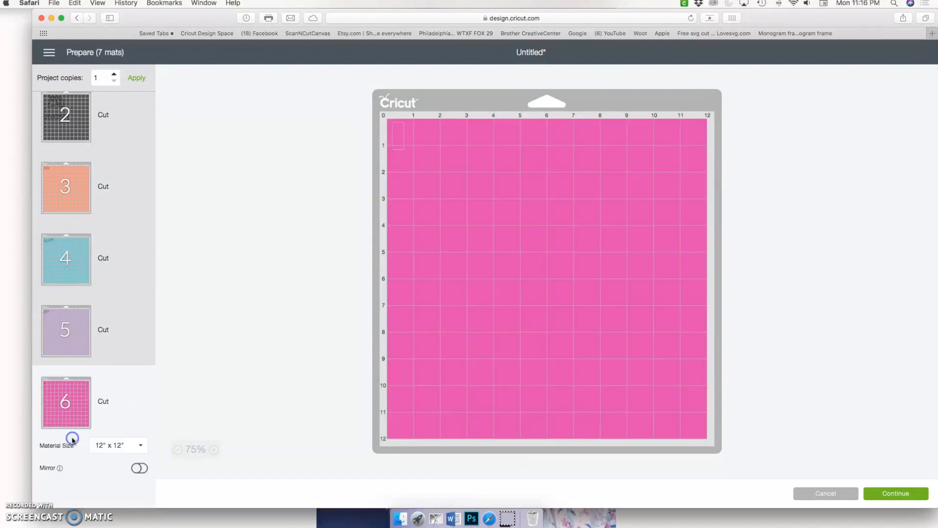
scroll(71, 438, down, 2)
click(59, 434)
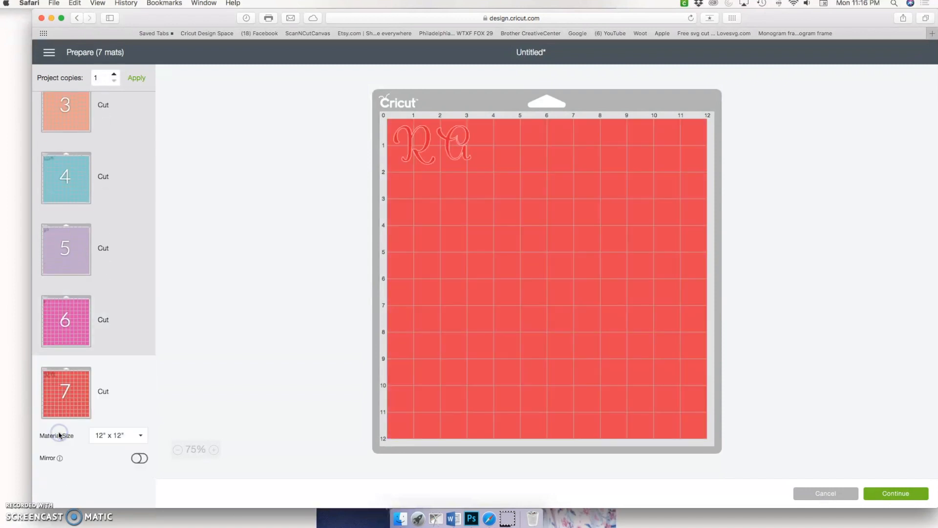
scroll(74, 293, up, 3)
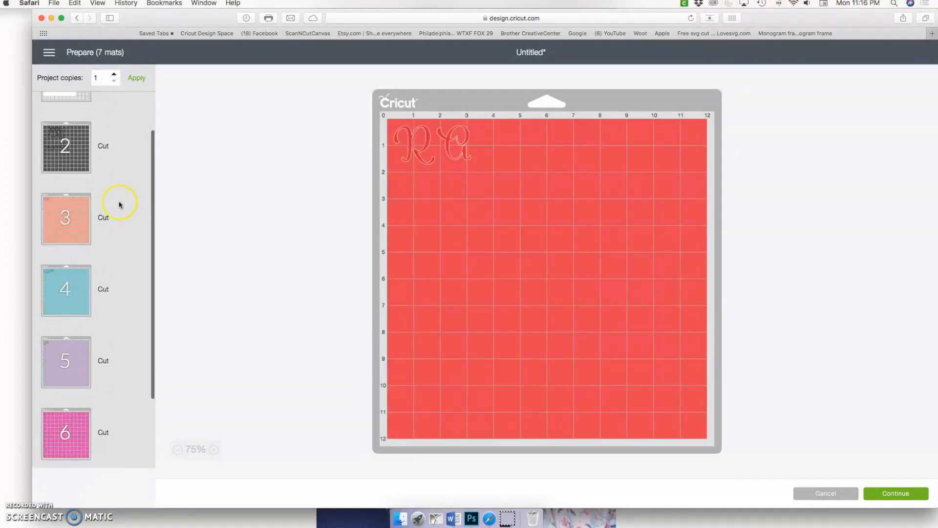
- Examine the print-then-cut mat in the mat preview and return to the canvas
scroll(92, 136, up, 2)
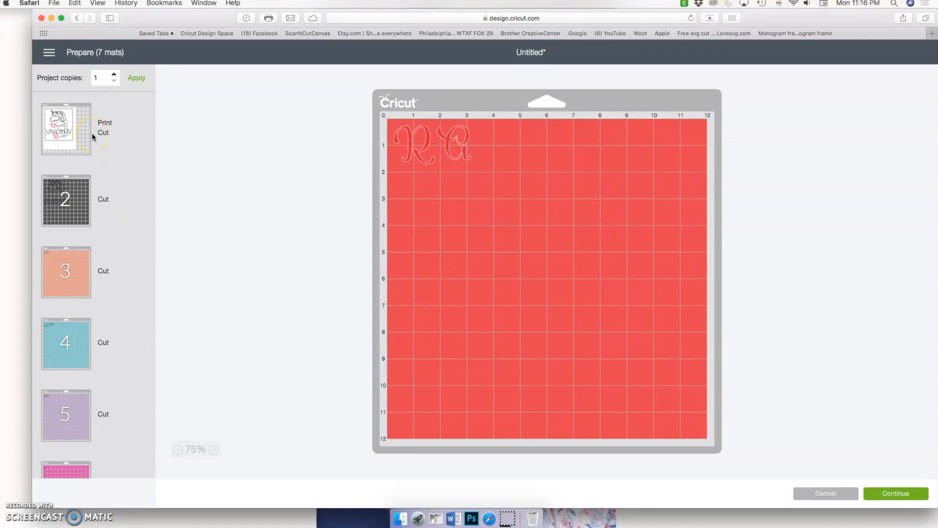
click(92, 133)
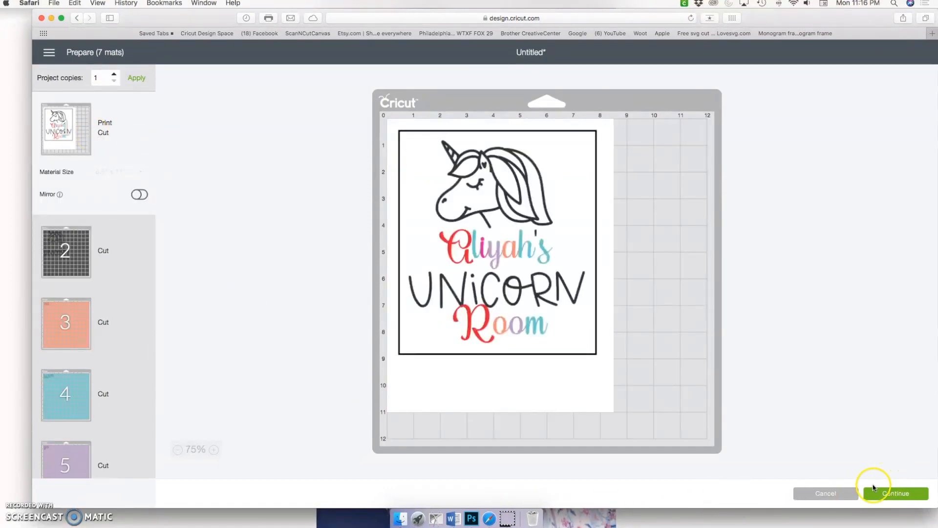
click(844, 495)
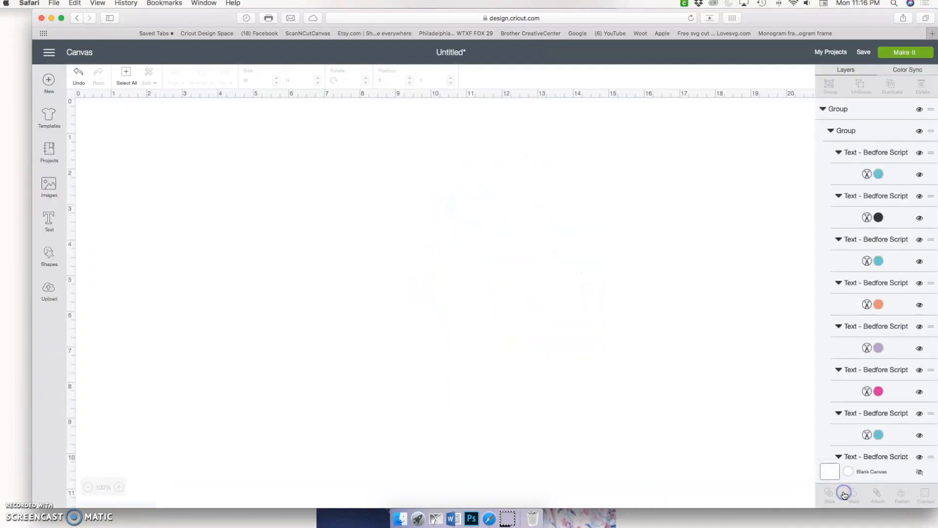
drag(654, 356, 668, 365)
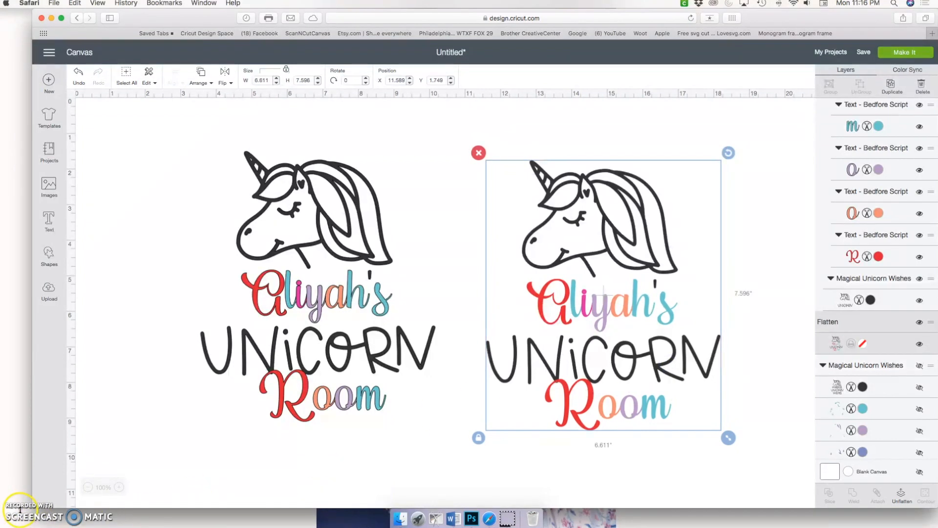
click(21, 508)
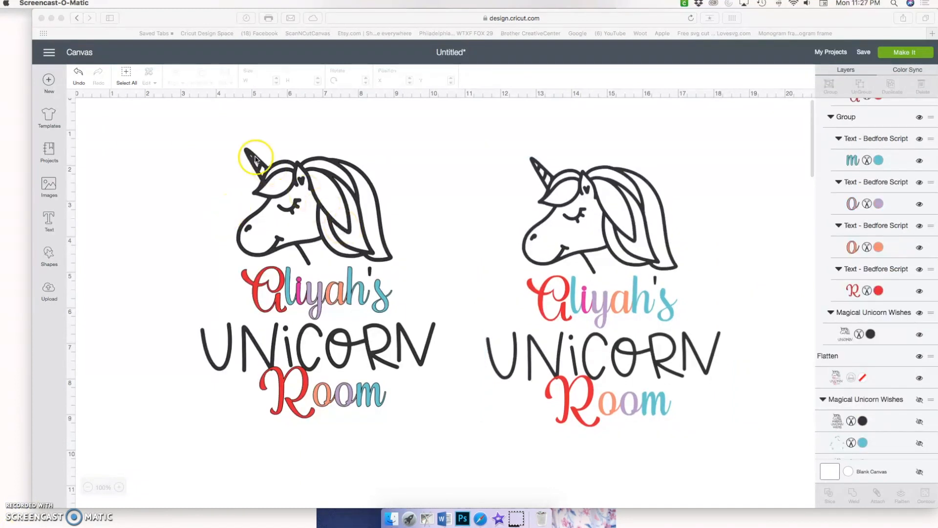
- Delete the grouped, unflattened unicorn name design from the canvas
click(222, 143)
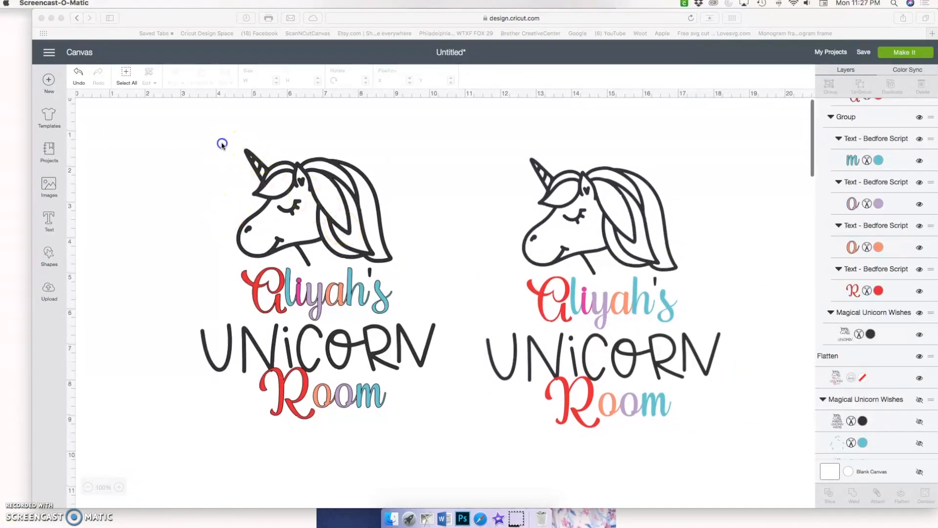
click(213, 179)
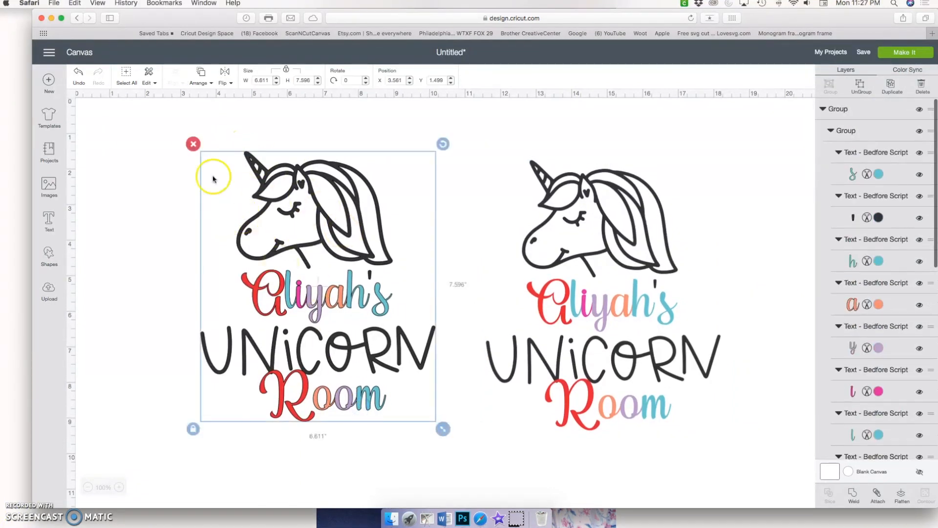
click(193, 144)
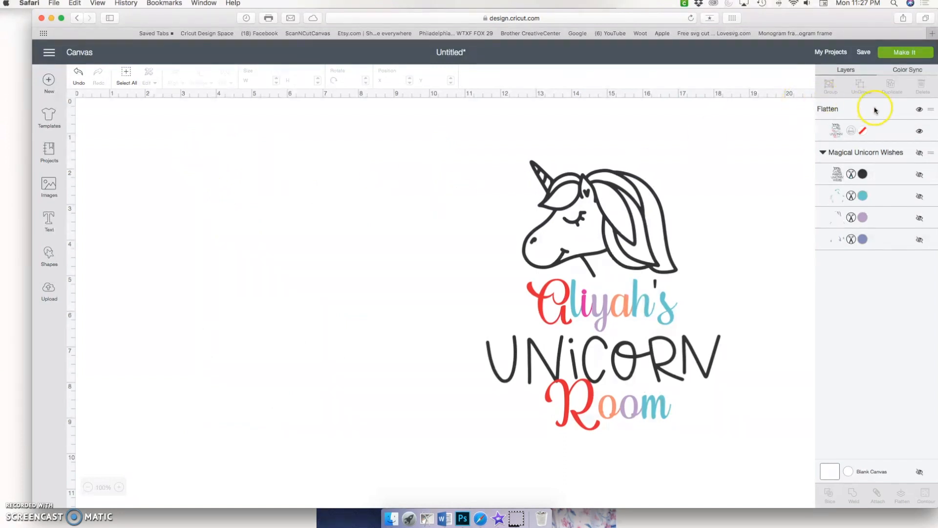
- Unhide the original Magical Unicorn Wishes design and move it into the open area beside the flattened design
click(920, 153)
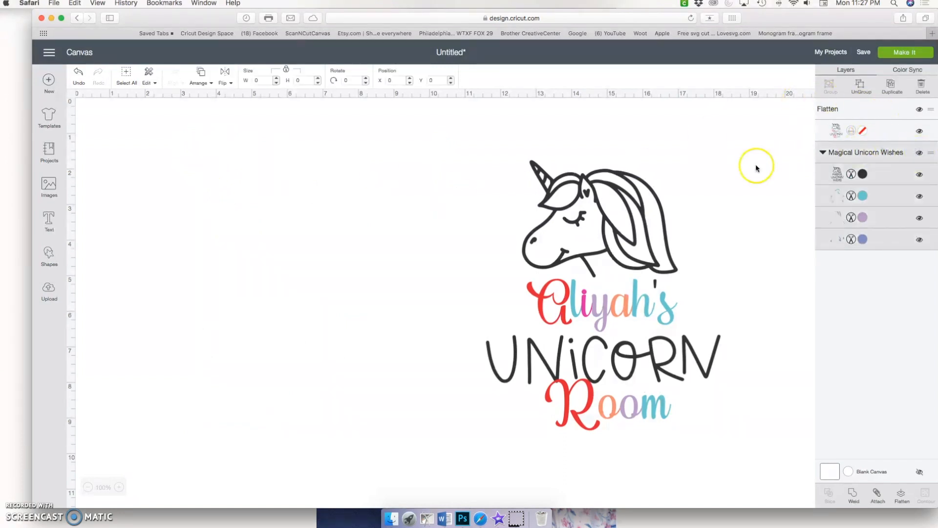
click(245, 254)
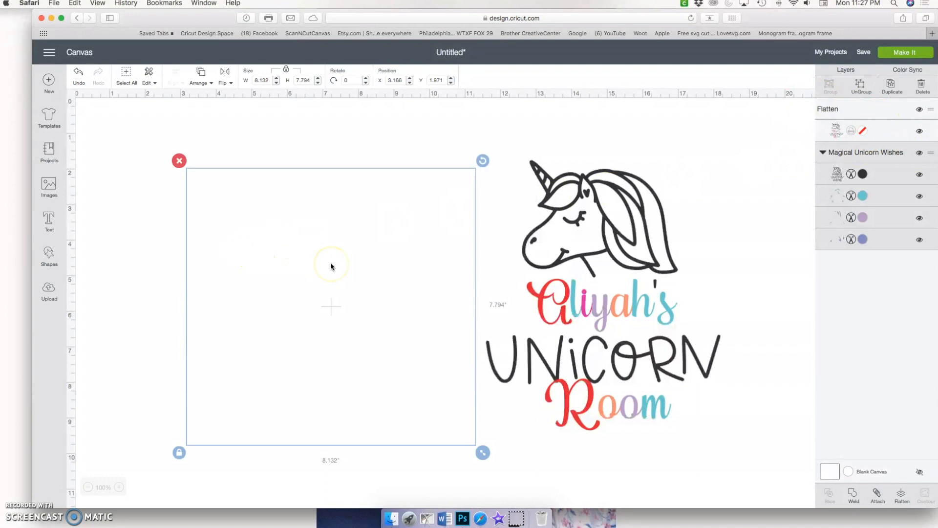
drag(331, 265, 272, 248)
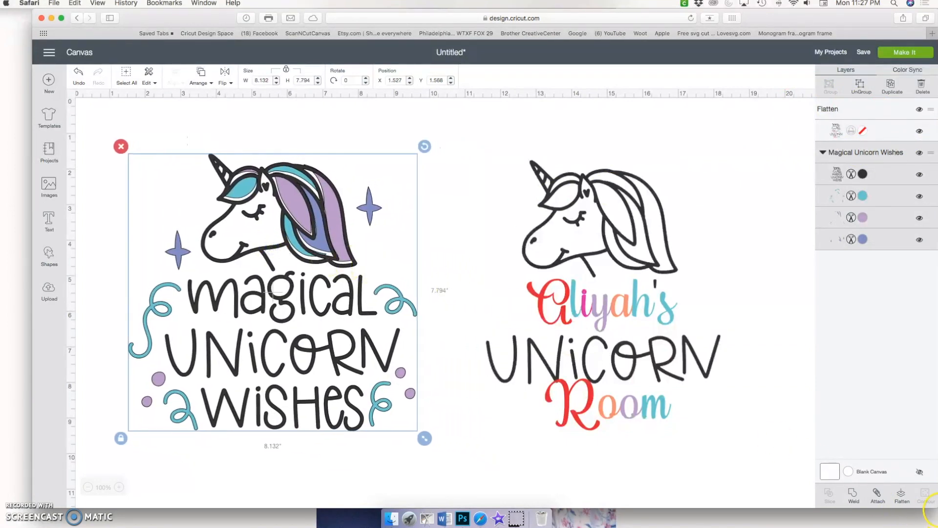
- Ungroup the Magical Unicorn Wishes design into its color layers and hide the flattened name design
click(861, 88)
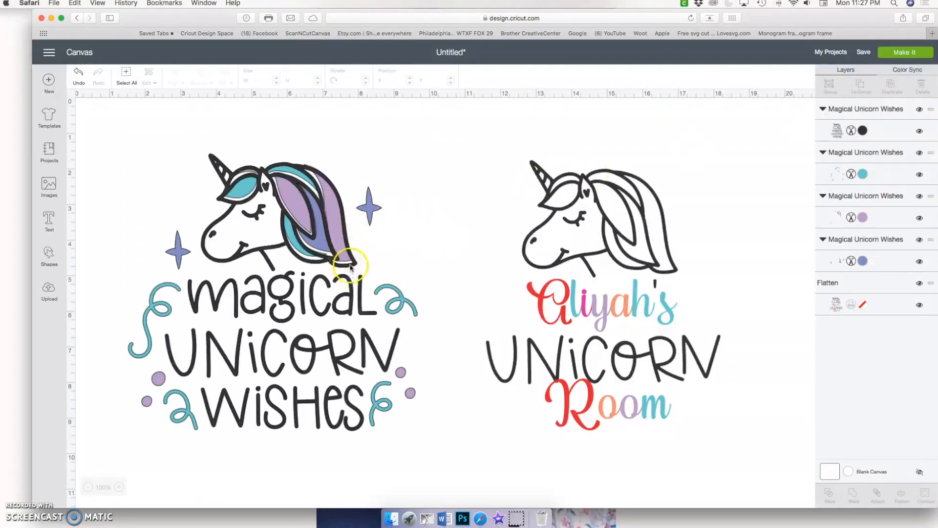
click(538, 263)
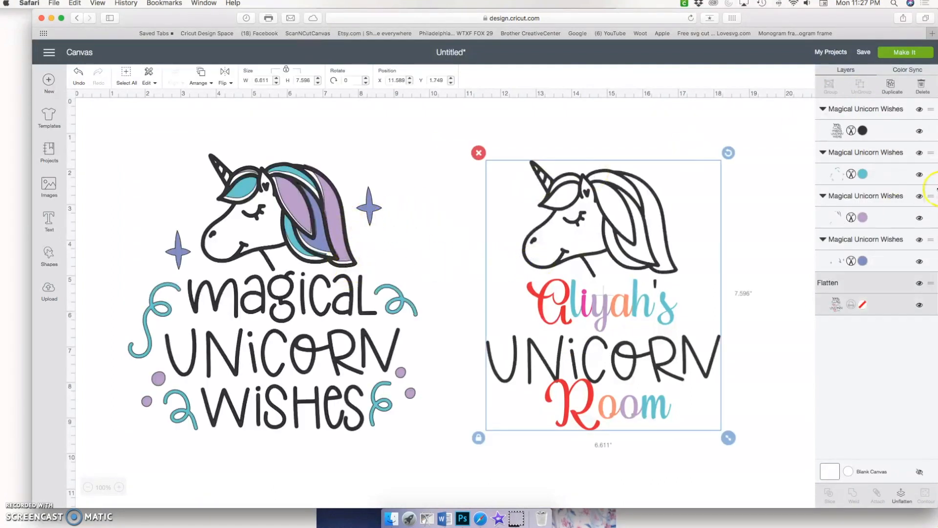
click(918, 283)
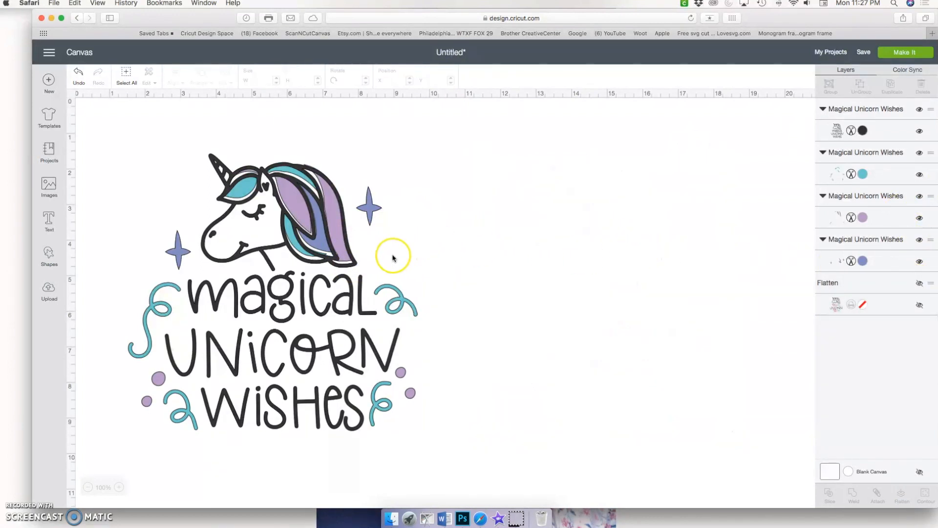
- Move the black unicorn and lettering layer away from the colored pieces and shift the teal layer down
drag(374, 257, 697, 264)
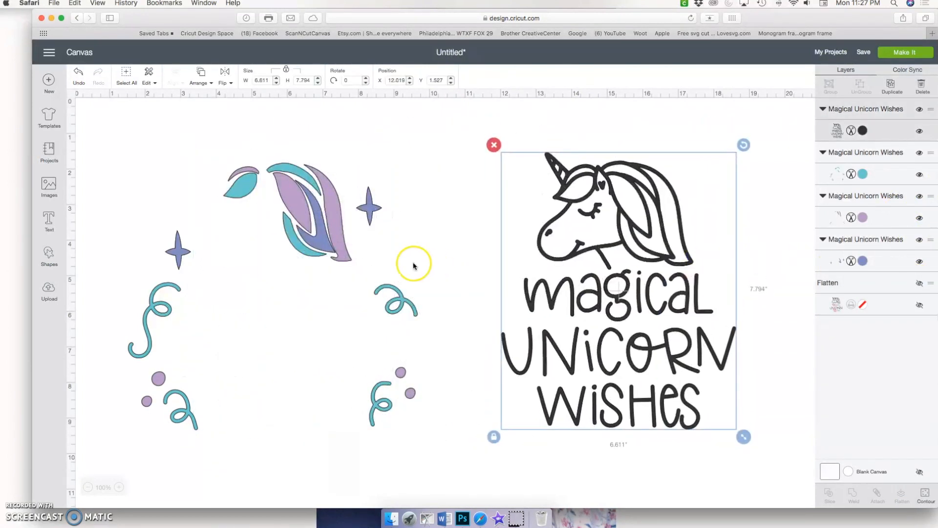
drag(342, 256, 324, 322)
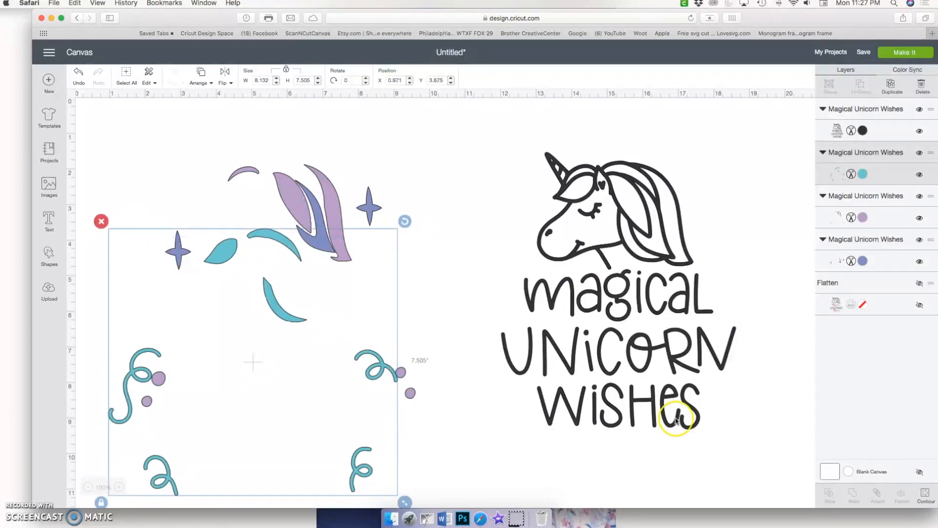
- Hide the four curl contours in the teal layer and fit the remaining teal hair pieces into the black unicorn's mane
click(928, 503)
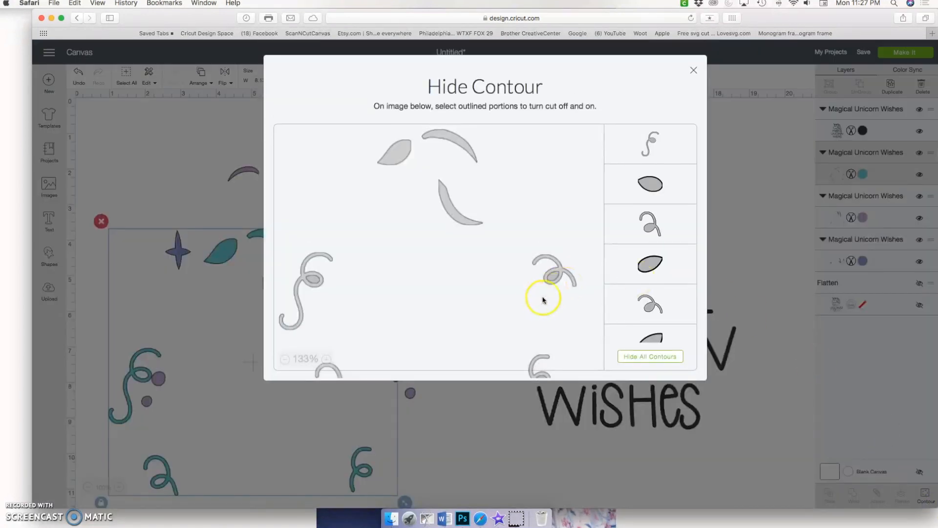
scroll(542, 300, down, 5)
click(543, 300)
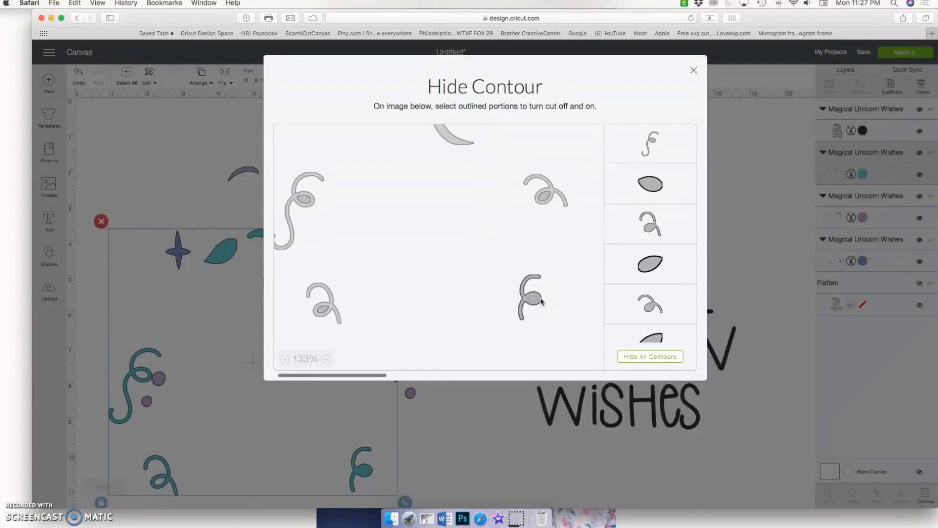
click(326, 314)
click(335, 294)
click(309, 211)
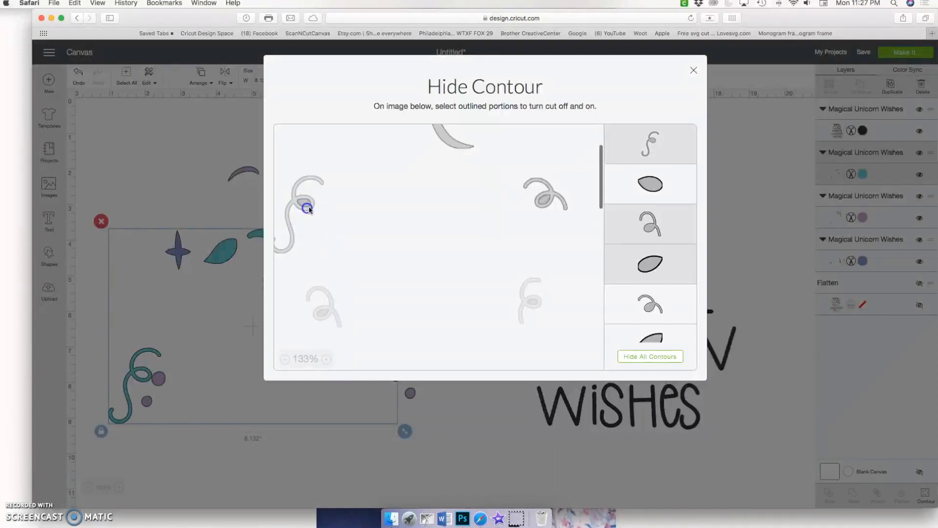
click(548, 202)
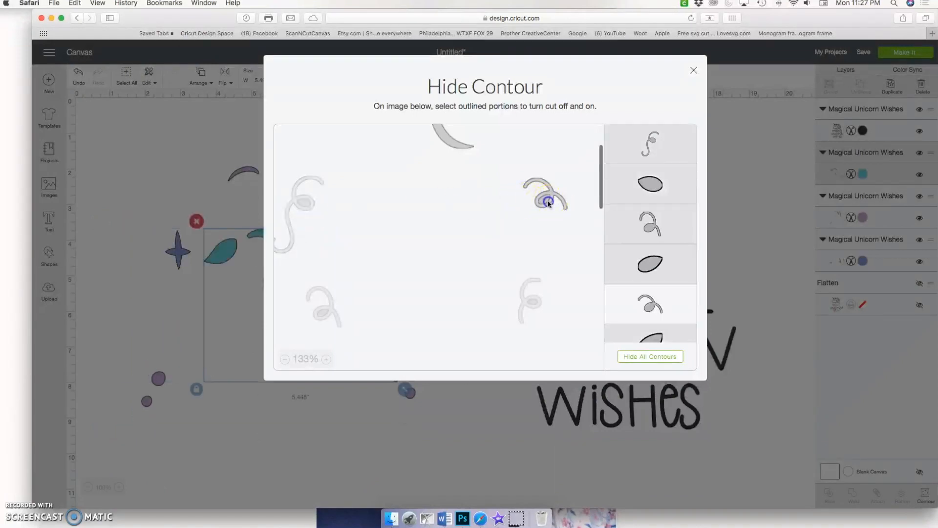
scroll(507, 253, up, 3)
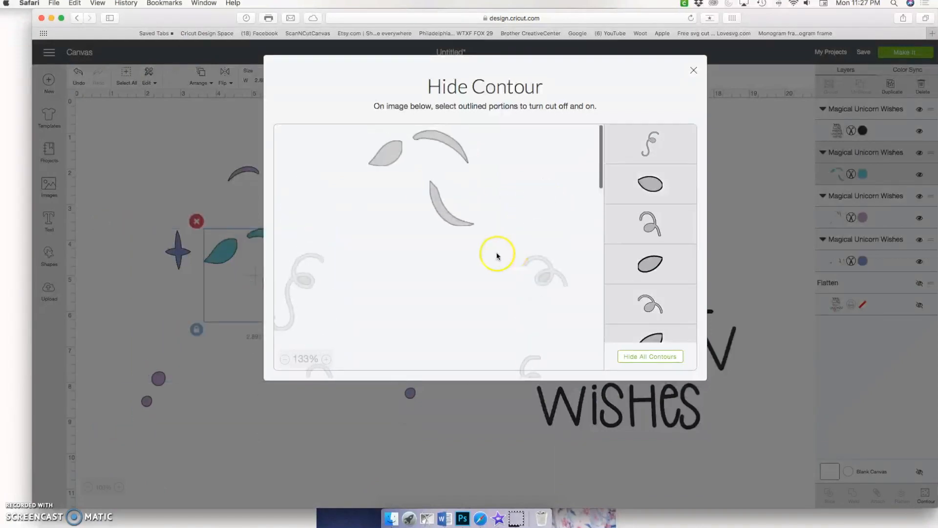
click(314, 503)
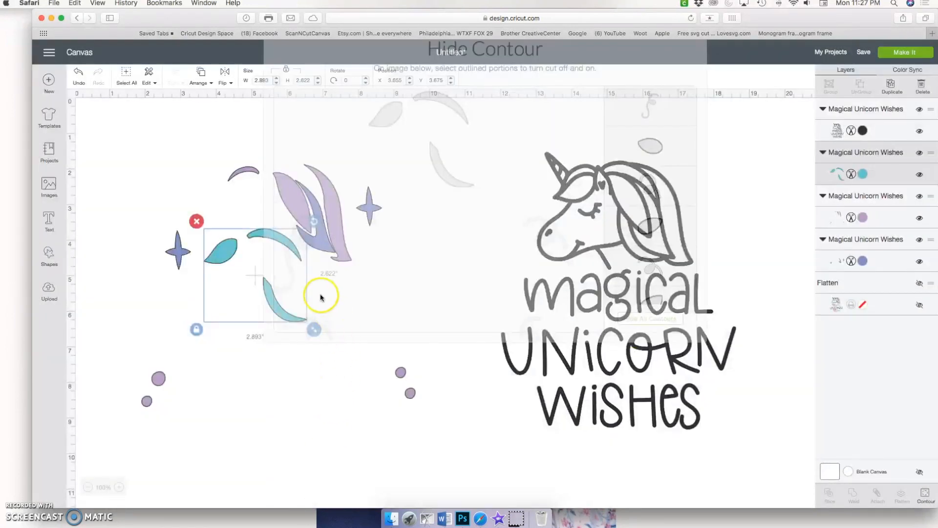
drag(295, 254, 655, 193)
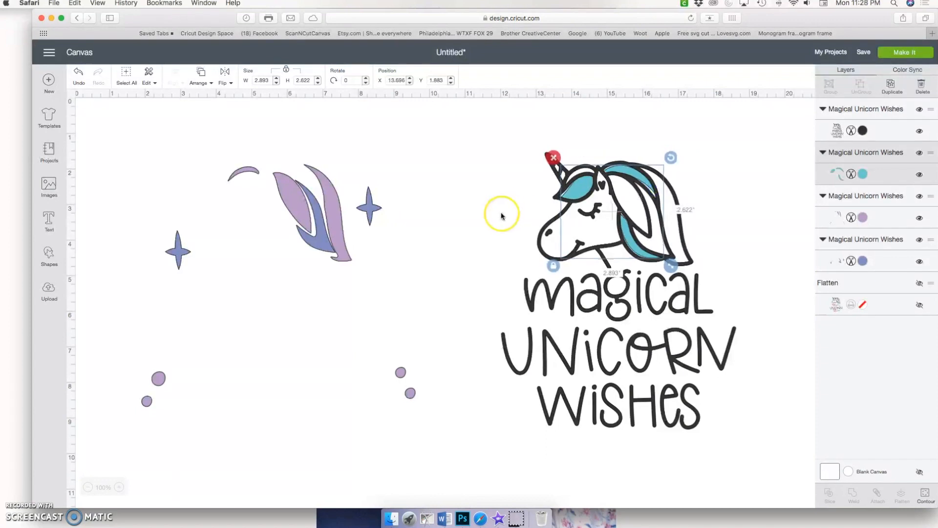
- Hide the four dot contours in the purple layer and fit the remaining purple strands into the black unicorn's mane
drag(346, 213, 342, 299)
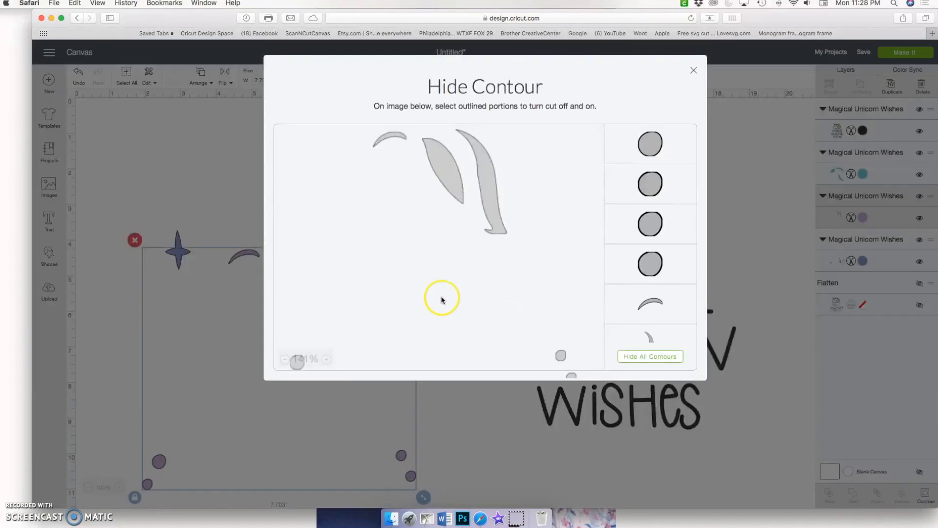
scroll(464, 283, down, 5)
scroll(518, 239, up, 2)
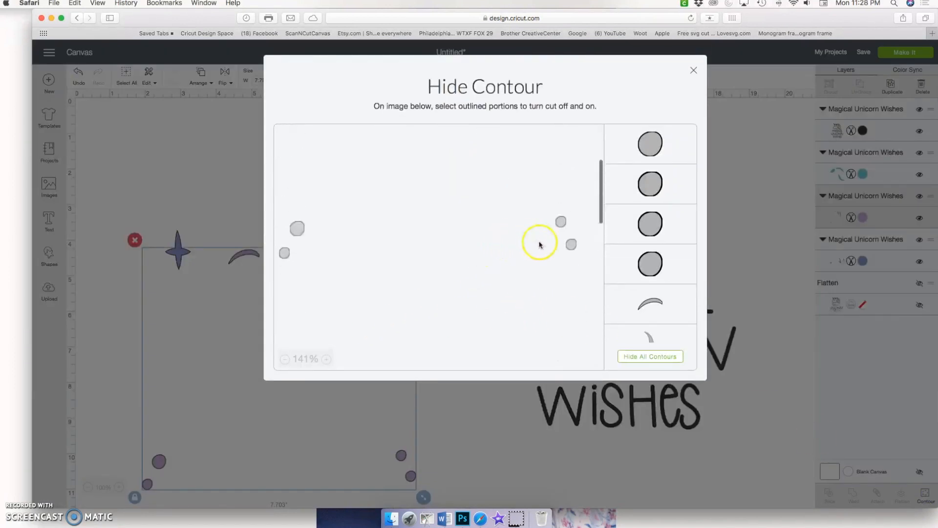
click(561, 222)
click(571, 244)
click(283, 253)
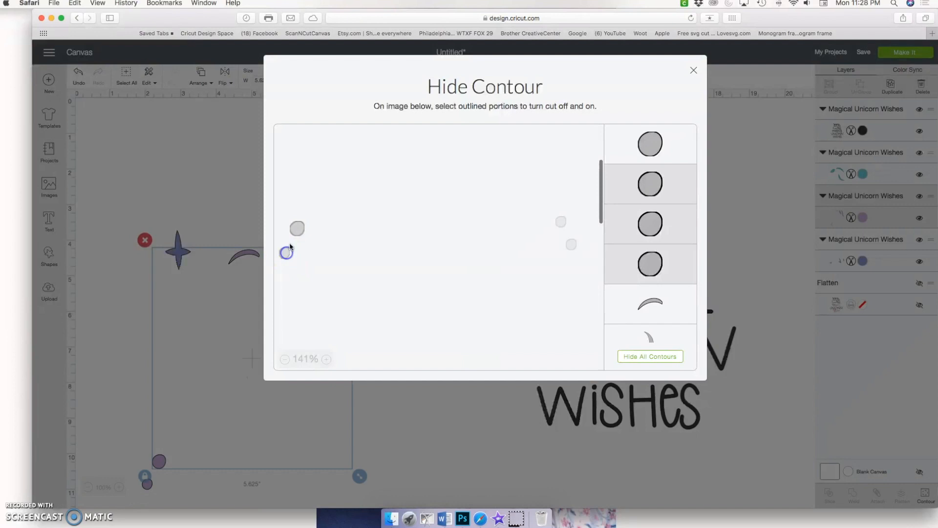
click(297, 228)
scroll(357, 274, up, 3)
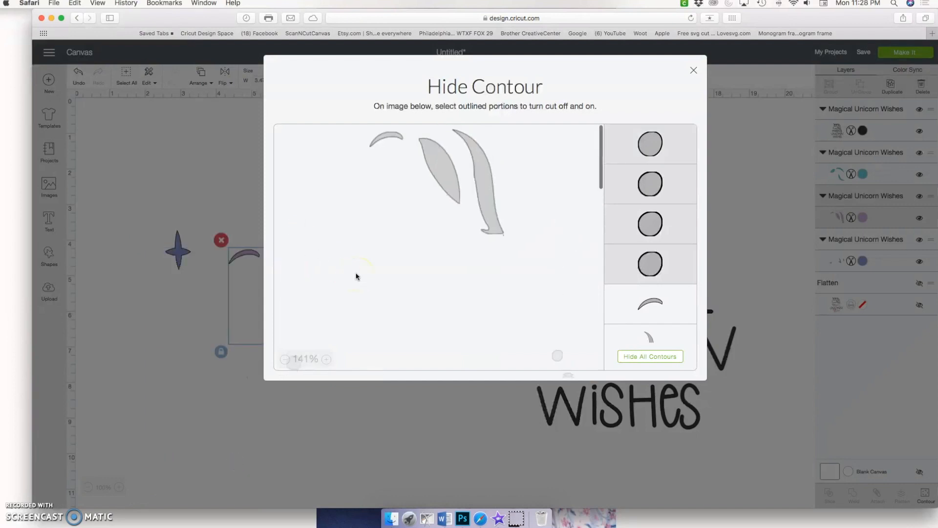
click(184, 199)
click(327, 276)
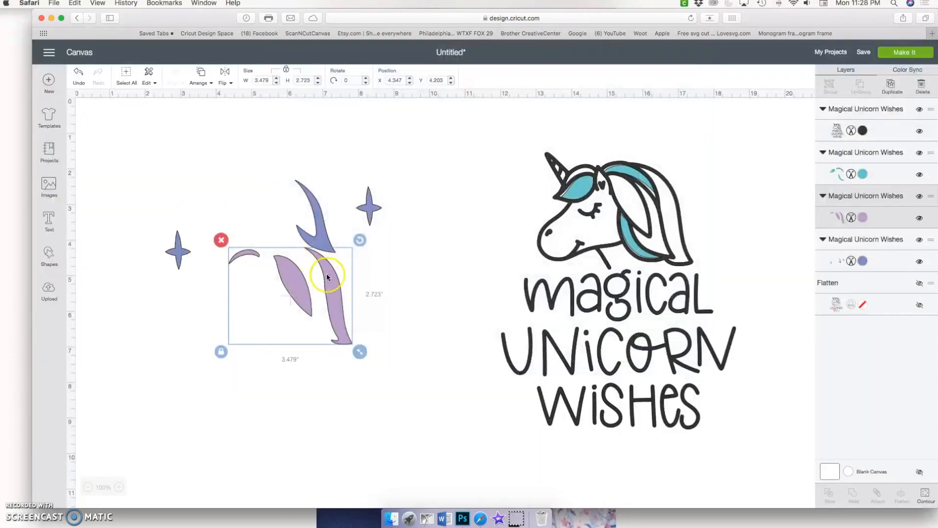
drag(334, 282, 671, 198)
- Move the blue layer with the hair strand and two stars onto the black unicorn and nudge it into alignment
click(465, 209)
drag(331, 239, 685, 238)
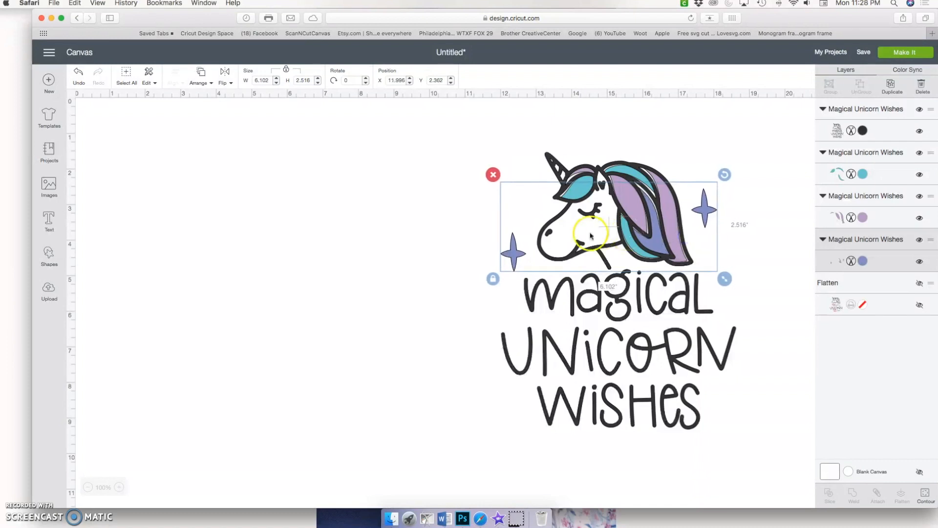
mouse_move(525, 252)
mouse_down()
mouse_move(227, 239)
mouse_move(530, 251)
mouse_move(518, 252)
mouse_up()
- Send the black unicorn and lettering layer to the back, behind the colored layers
click(199, 81)
click(192, 96)
click(341, 180)
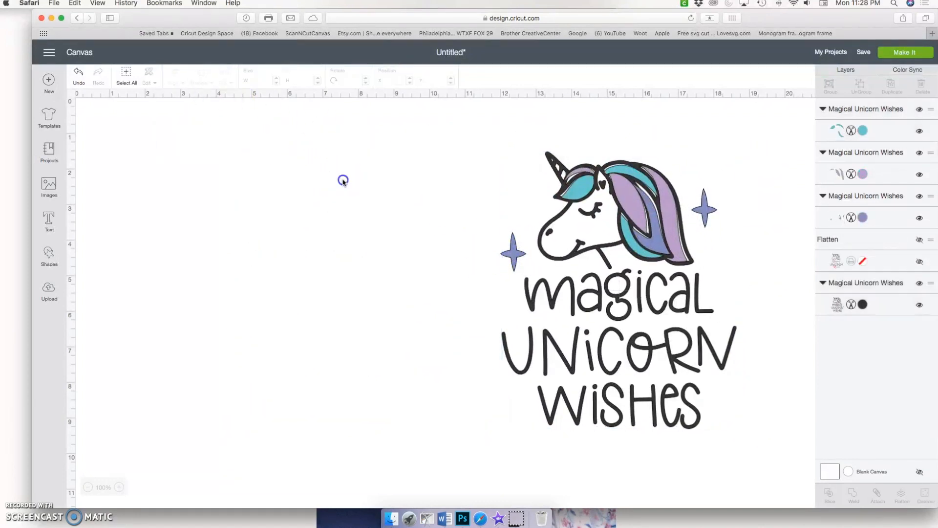
- Move the blue strand and star layer off the unicorn, duplicate it and place the copy below it
click(501, 252)
drag(507, 255, 166, 227)
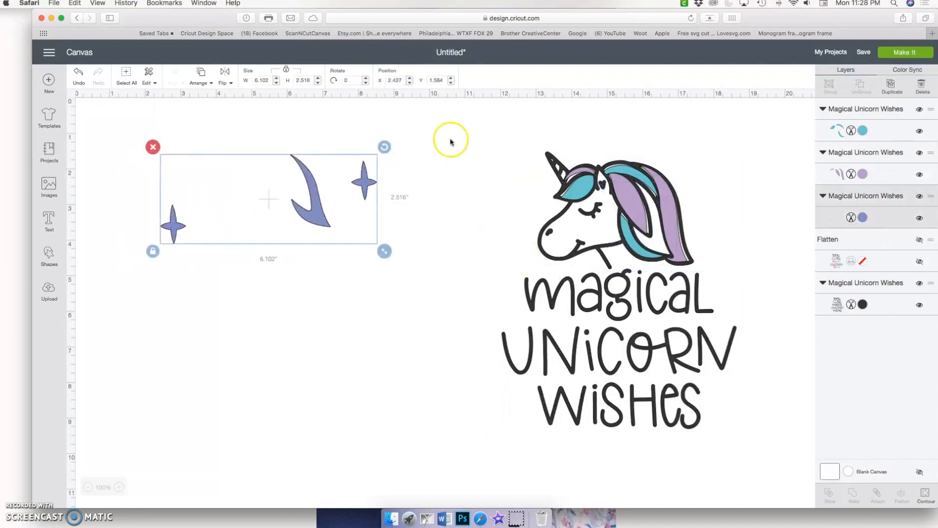
click(886, 86)
drag(340, 255, 344, 315)
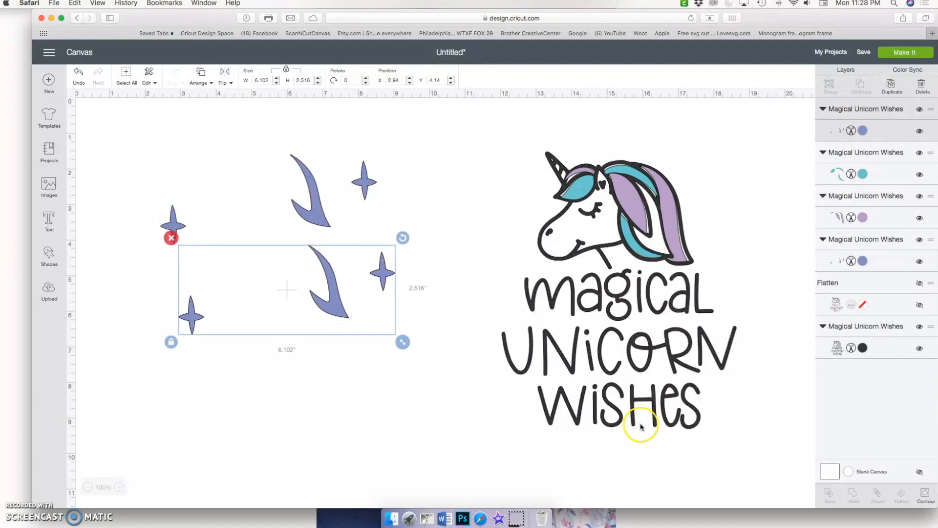
- Hide the hair strand and left star contours in the duplicated blue layer, leaving a single star
click(927, 494)
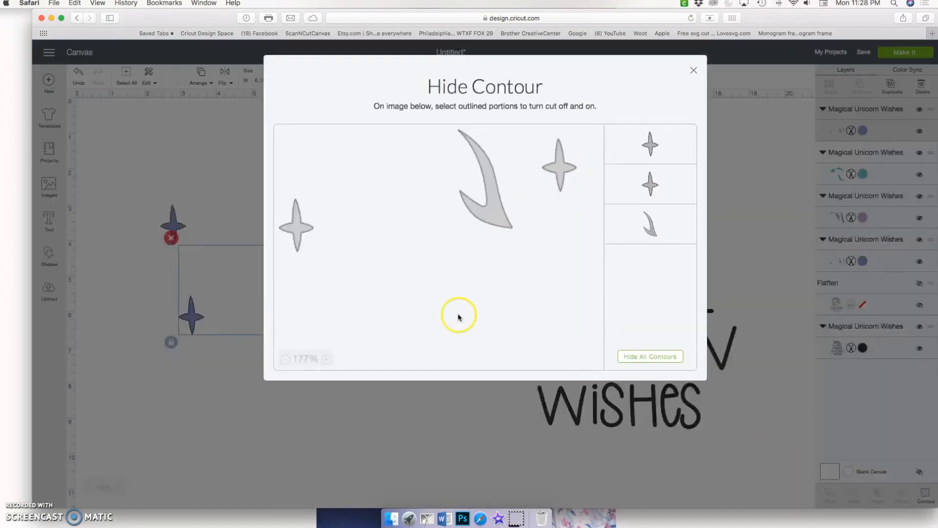
click(509, 206)
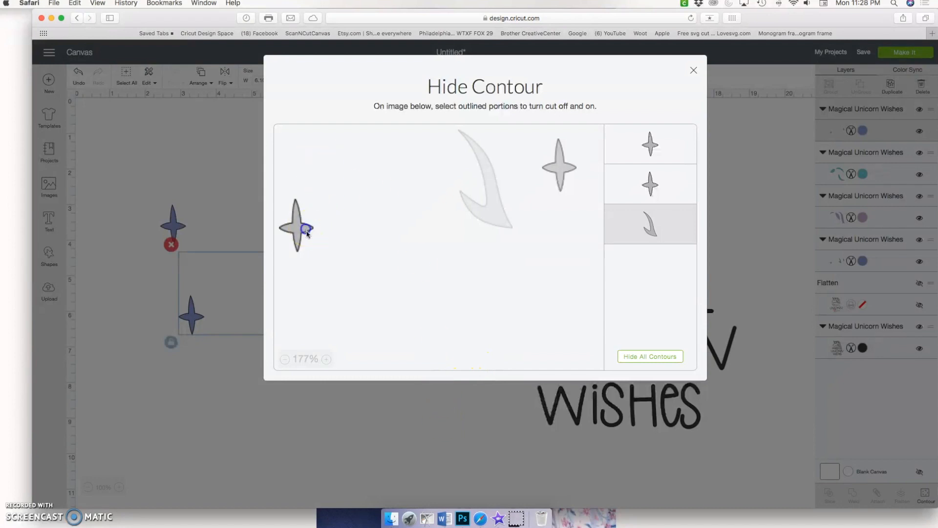
click(306, 233)
click(369, 451)
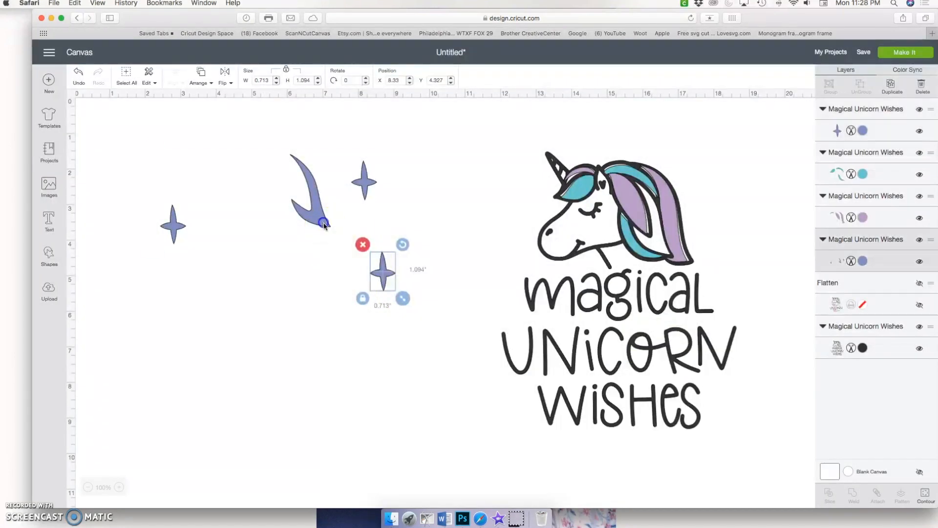
- Duplicate the original blue strand and star layer again and place the copy below it
click(324, 226)
click(884, 93)
drag(352, 226, 344, 375)
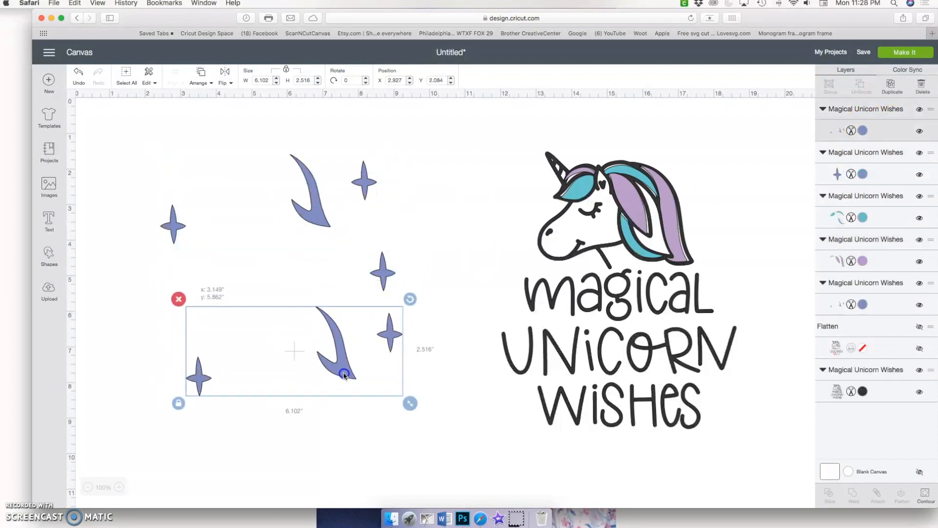
- Hide the left star and hair strand contours in the new copy and place the two single stars side by side
click(923, 497)
click(298, 228)
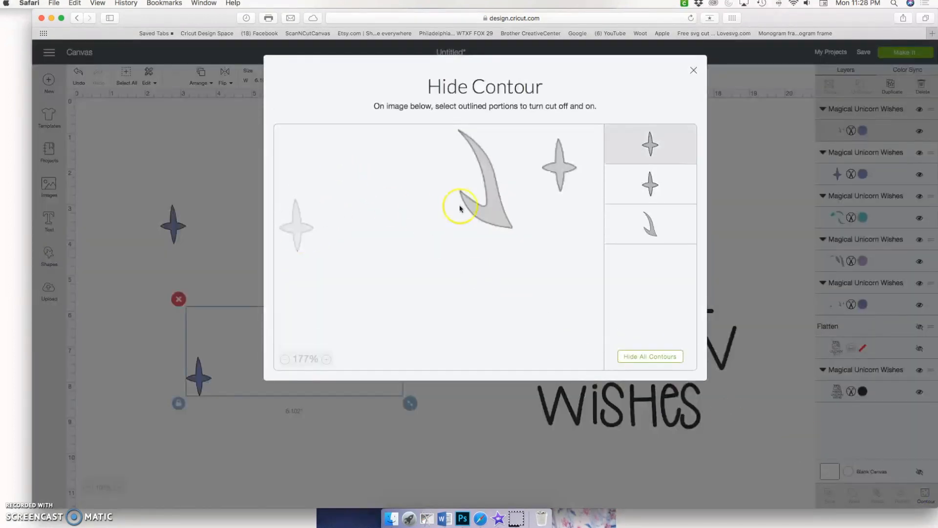
click(485, 211)
click(440, 437)
drag(388, 335, 345, 296)
drag(383, 272, 395, 290)
- Move the original blue strand and star layer back onto the unicorn and align the strand with the mane
drag(326, 226, 668, 253)
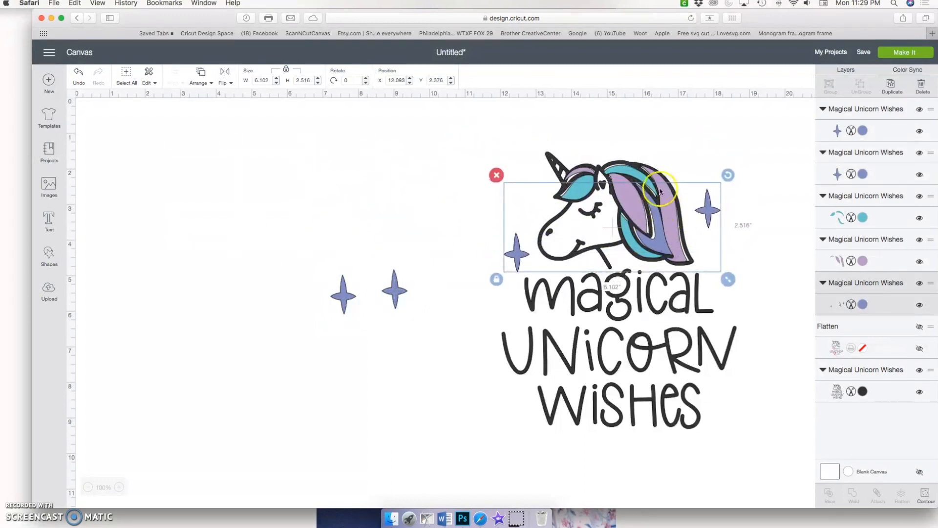
click(657, 179)
drag(670, 192, 666, 196)
click(468, 210)
- Recolor the right single star with the project's teal and the left single star with basic red
click(395, 290)
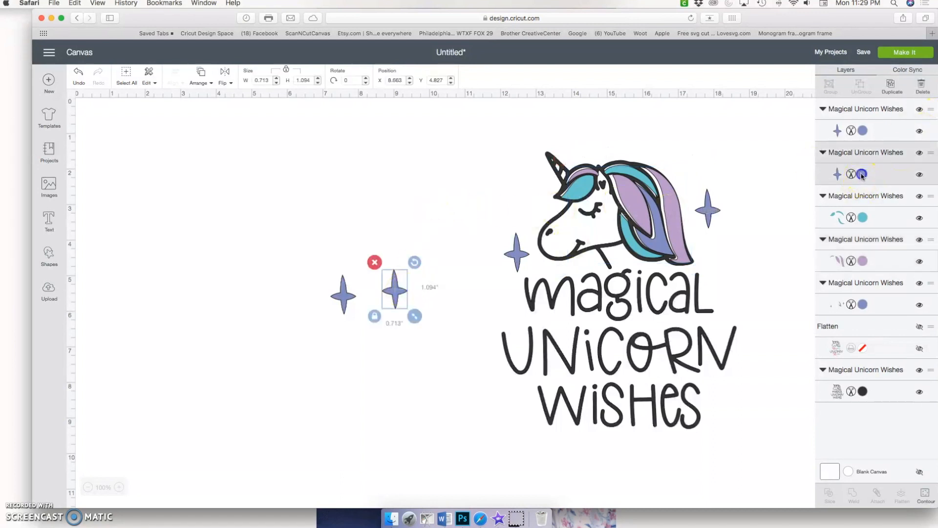
click(861, 175)
click(780, 148)
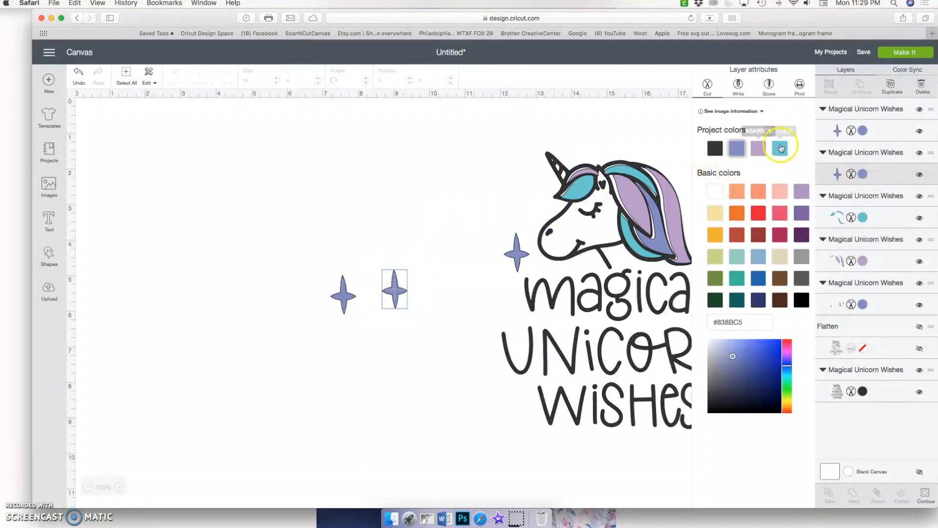
click(347, 294)
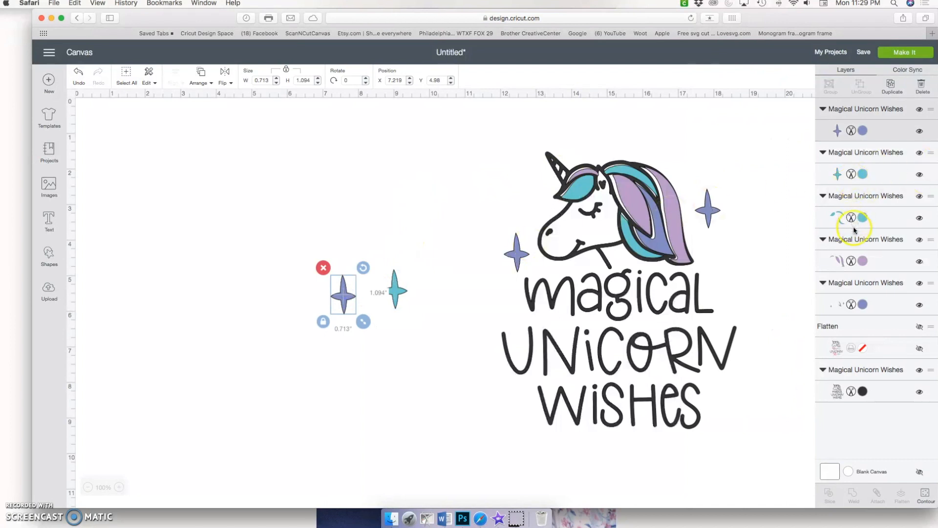
click(863, 131)
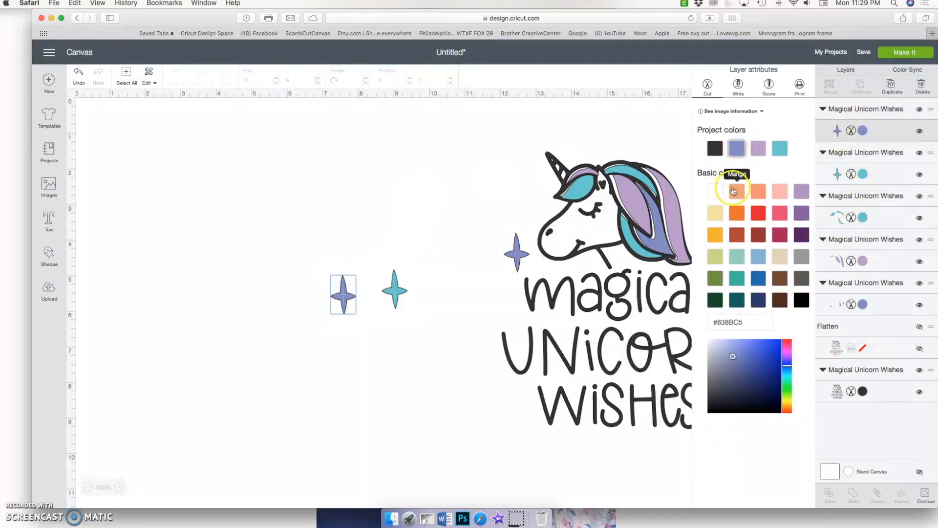
click(758, 213)
click(484, 167)
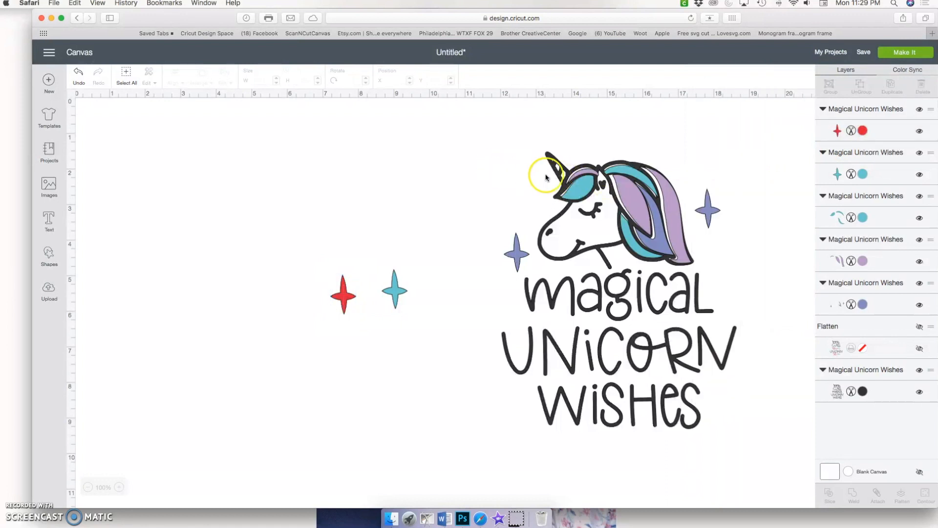
- Place the red star just left of the word "Wishes" and the teal star just right of the word "magical"
scroll(545, 172, right, 10)
drag(137, 269, 154, 262)
drag(318, 188, 320, 373)
click(198, 265)
drag(198, 265, 520, 275)
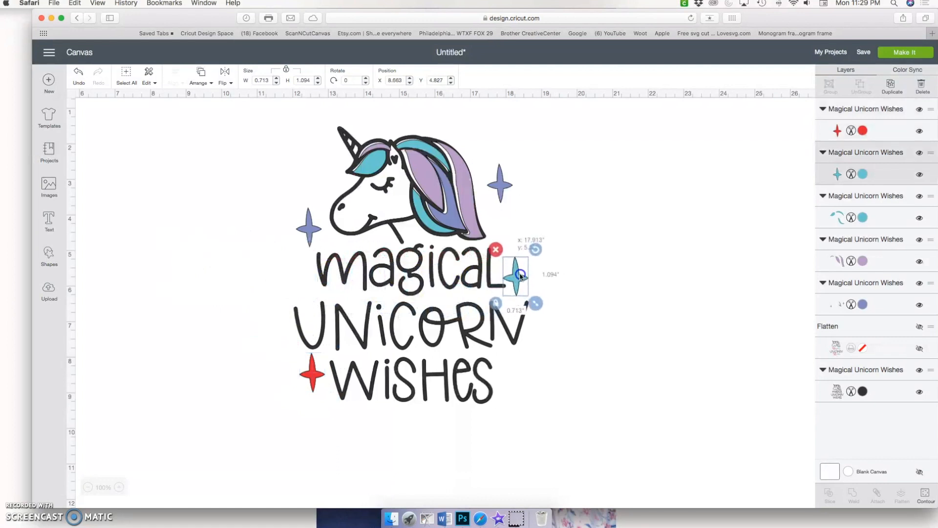
click(597, 276)
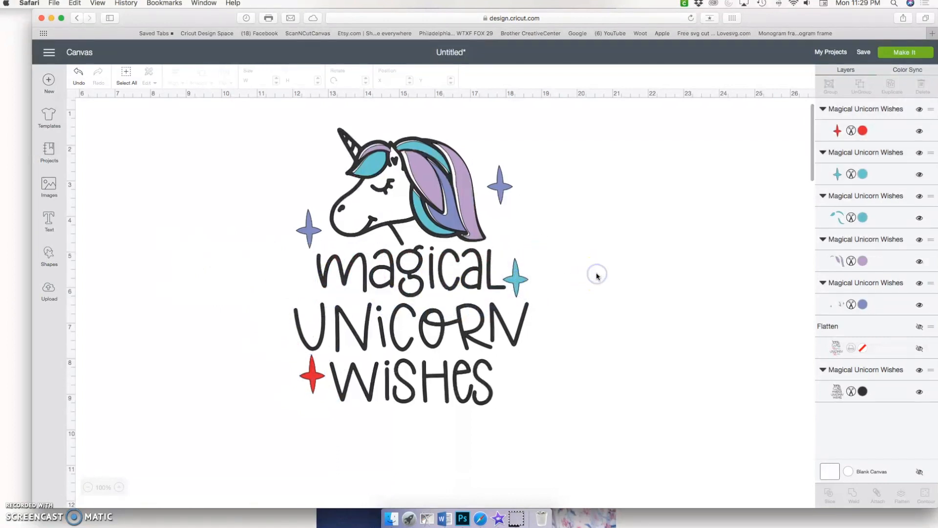
scroll(597, 276, up, 2)
scroll(596, 276, right, 1)
click(151, 447)
click(32, 508)
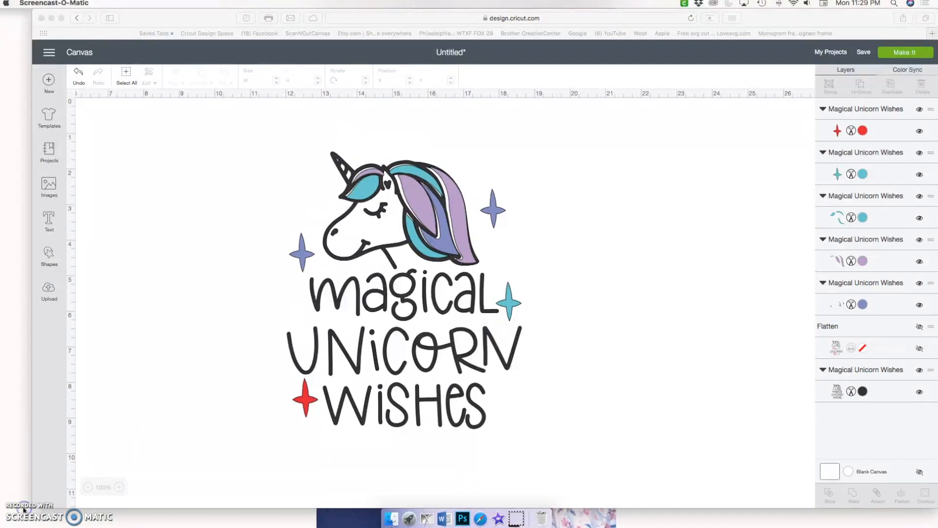